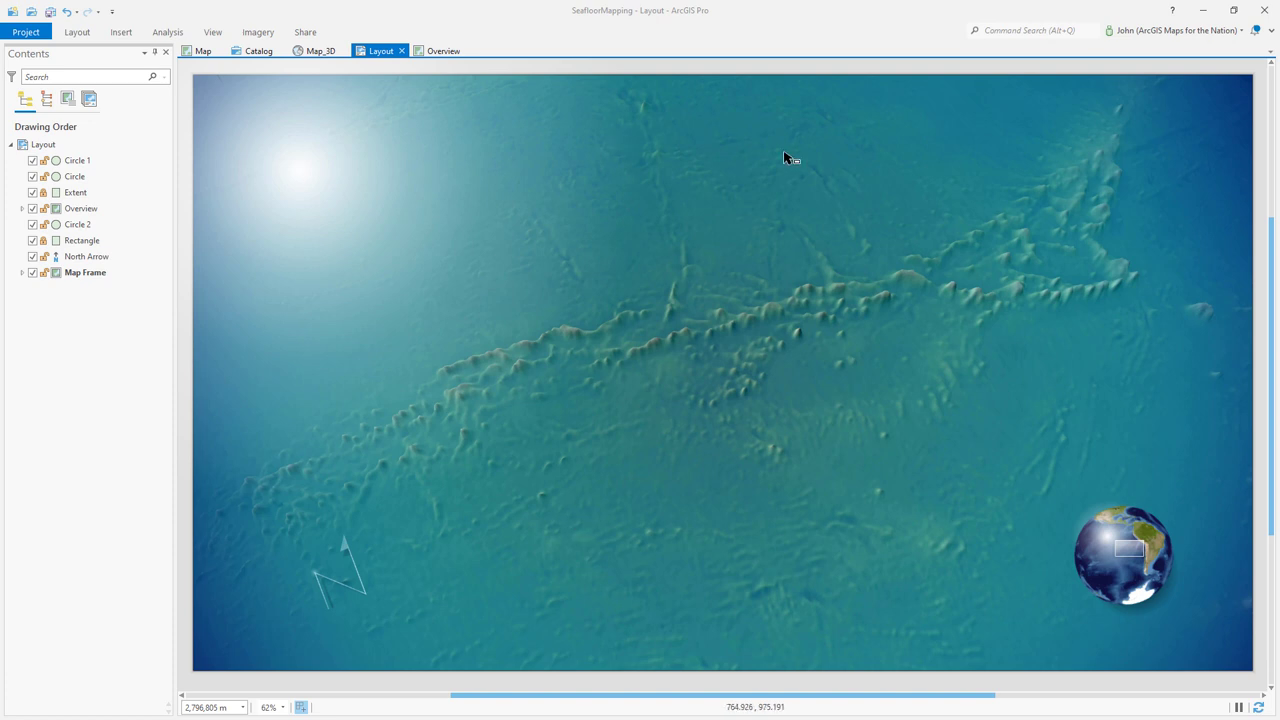
Step: Add the ne_10m_graticules_10 shapefile from LatLong to the Map_3D map
click(22, 273)
right_click(101, 292)
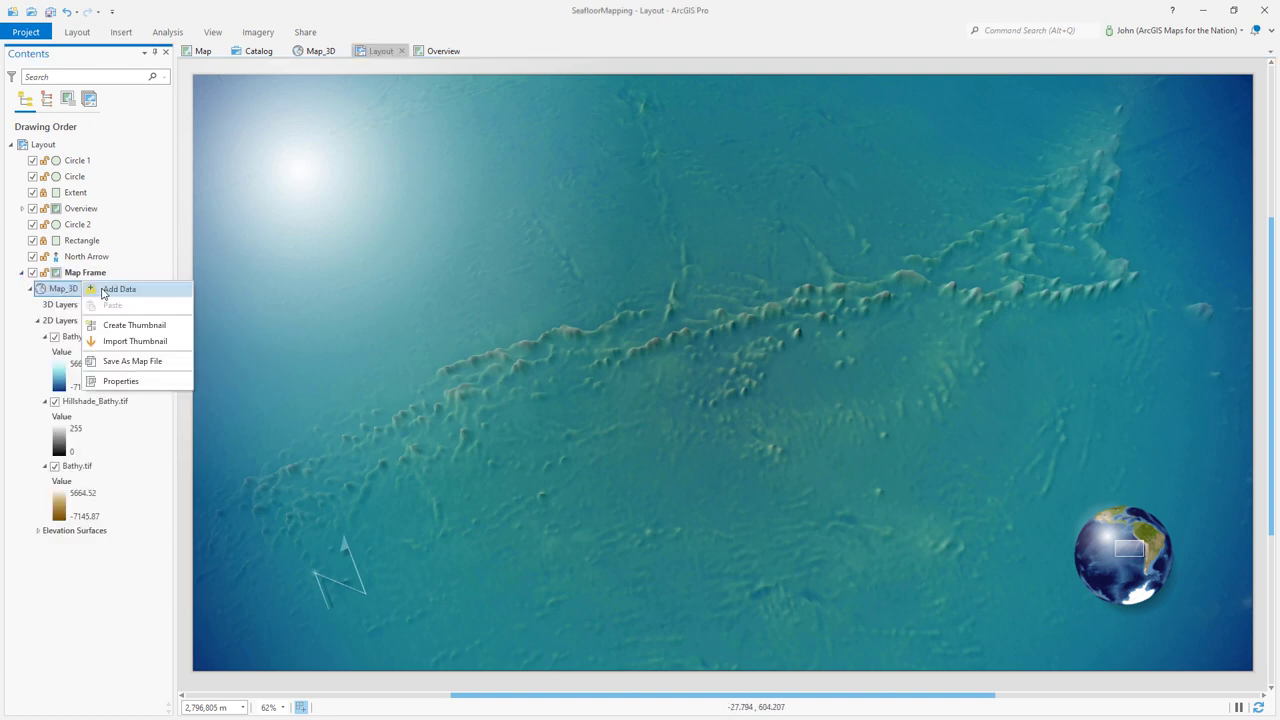
click(115, 289)
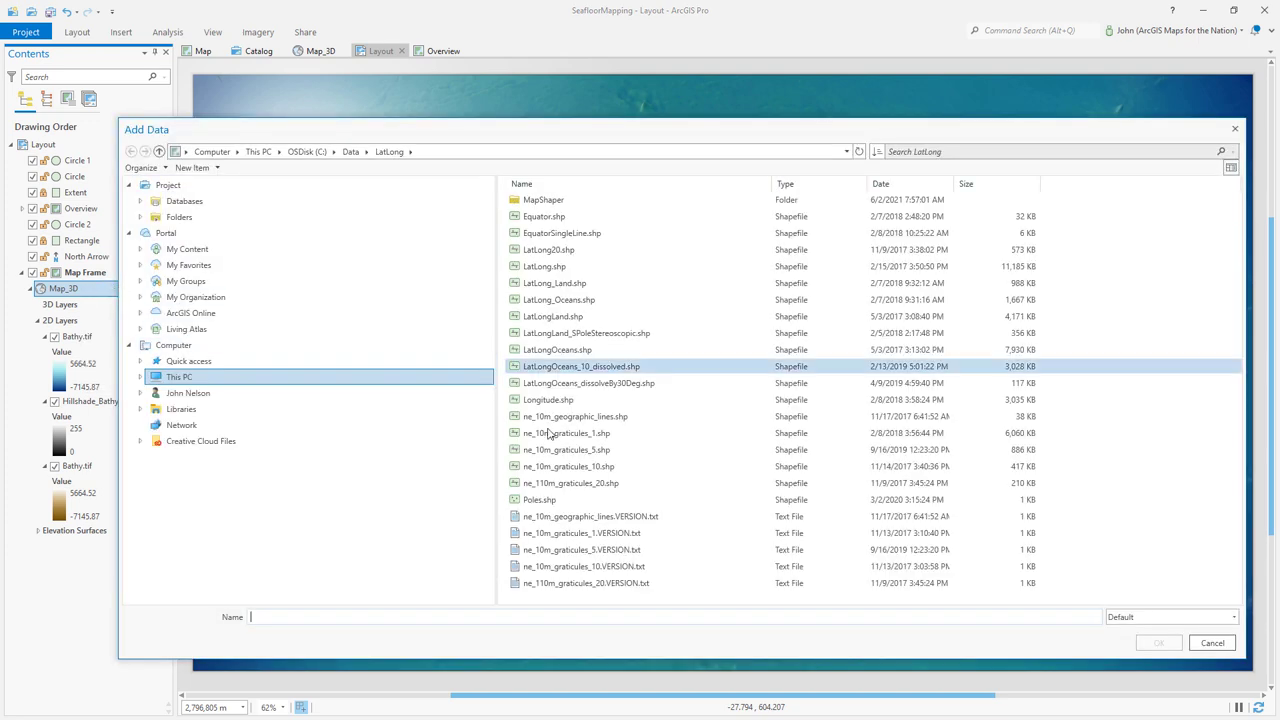
click(870, 466)
click(1163, 643)
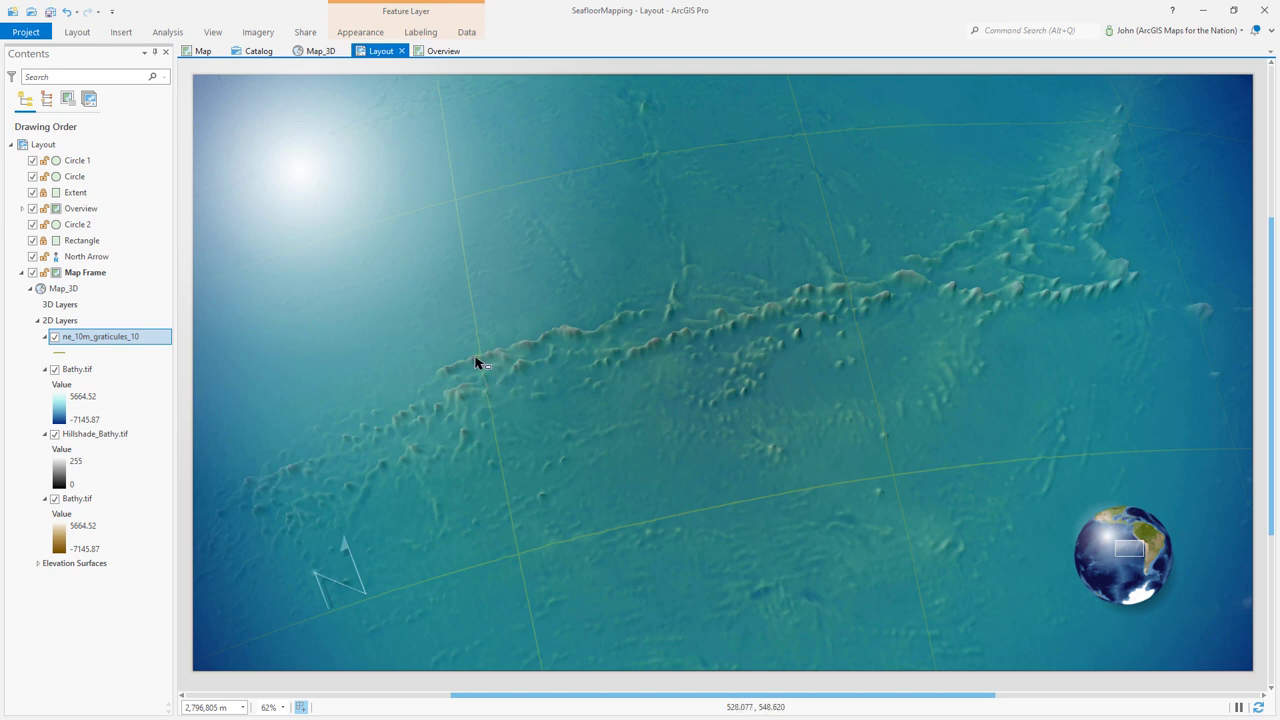
Step: Color the graticule lines dark navy with transparency
click(62, 353)
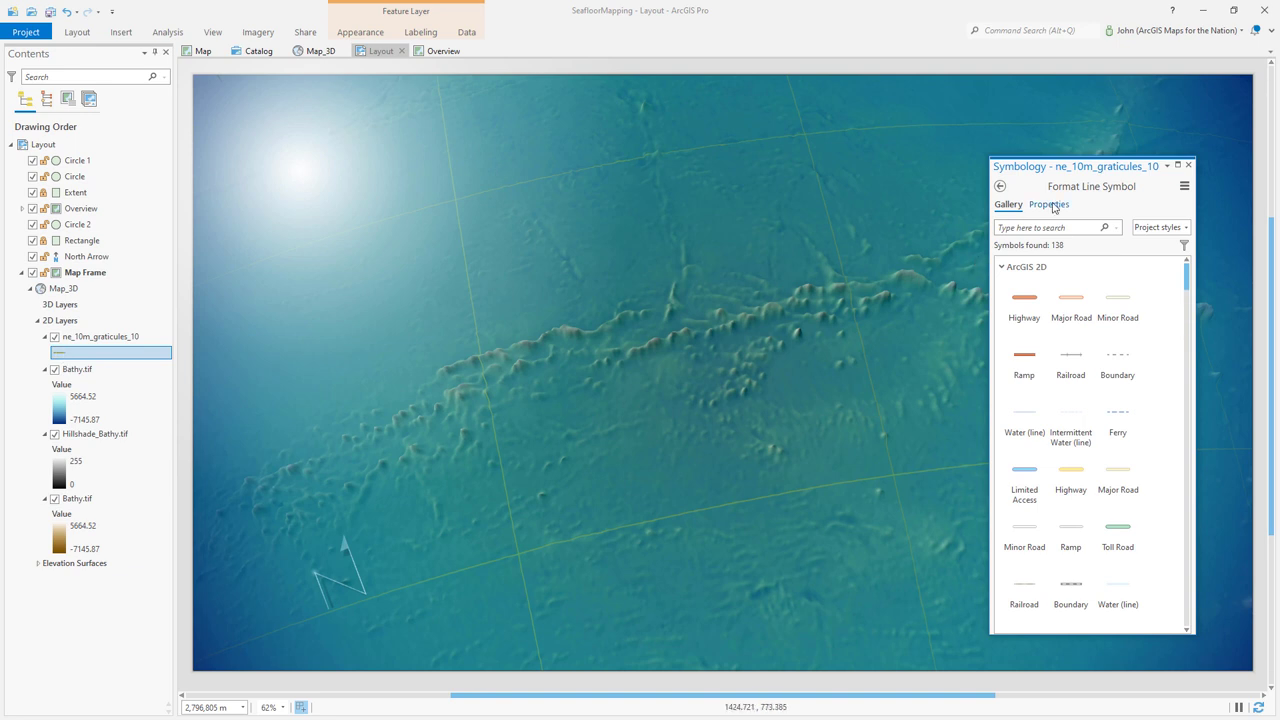
click(1050, 204)
click(1177, 300)
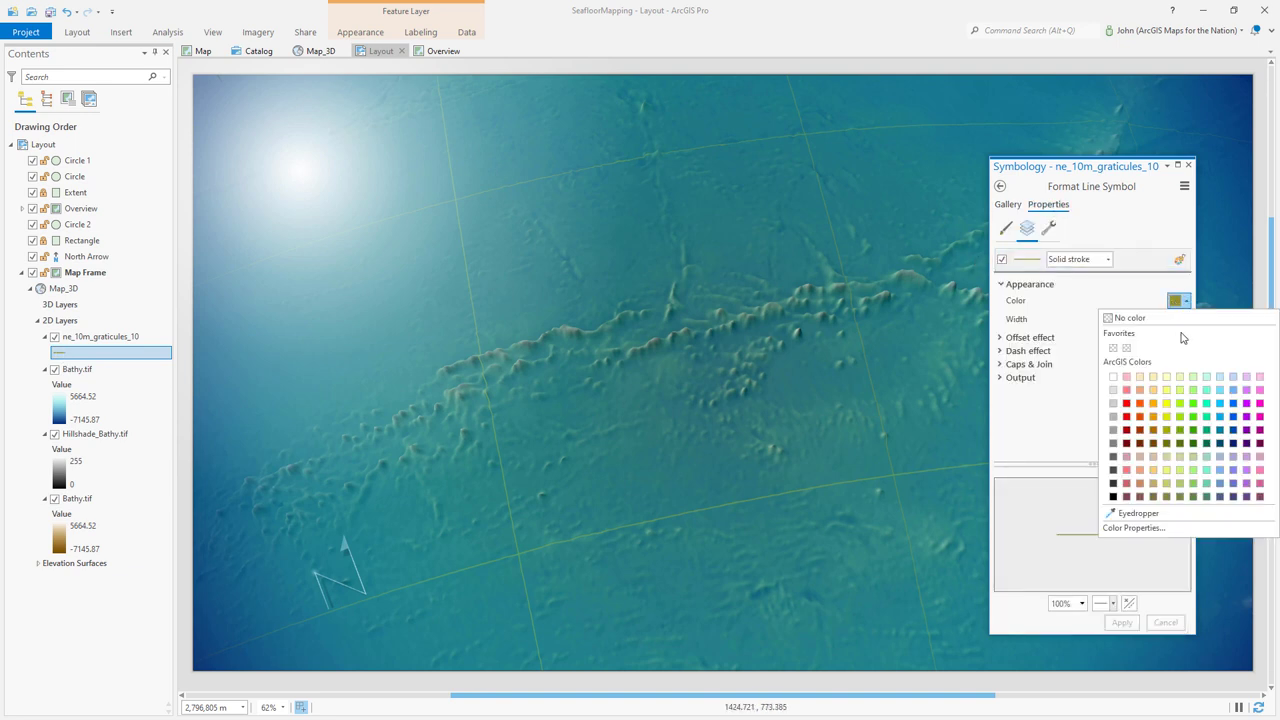
click(1220, 443)
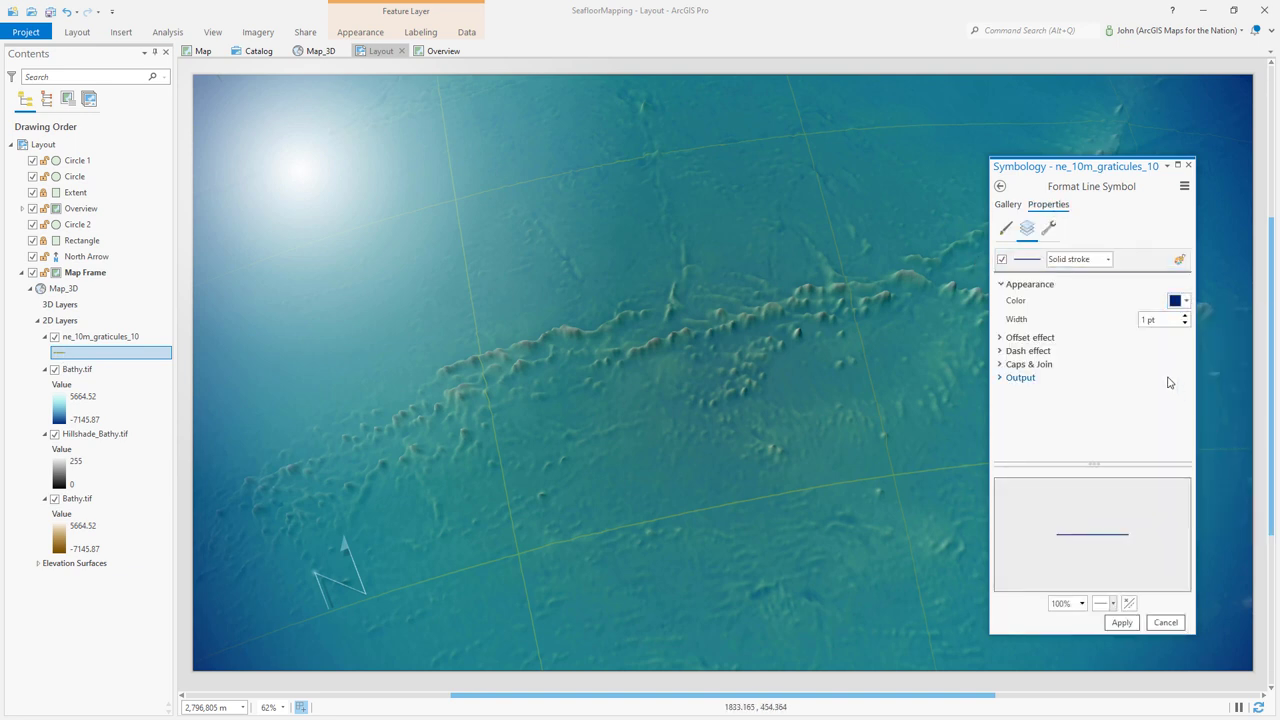
click(1176, 301)
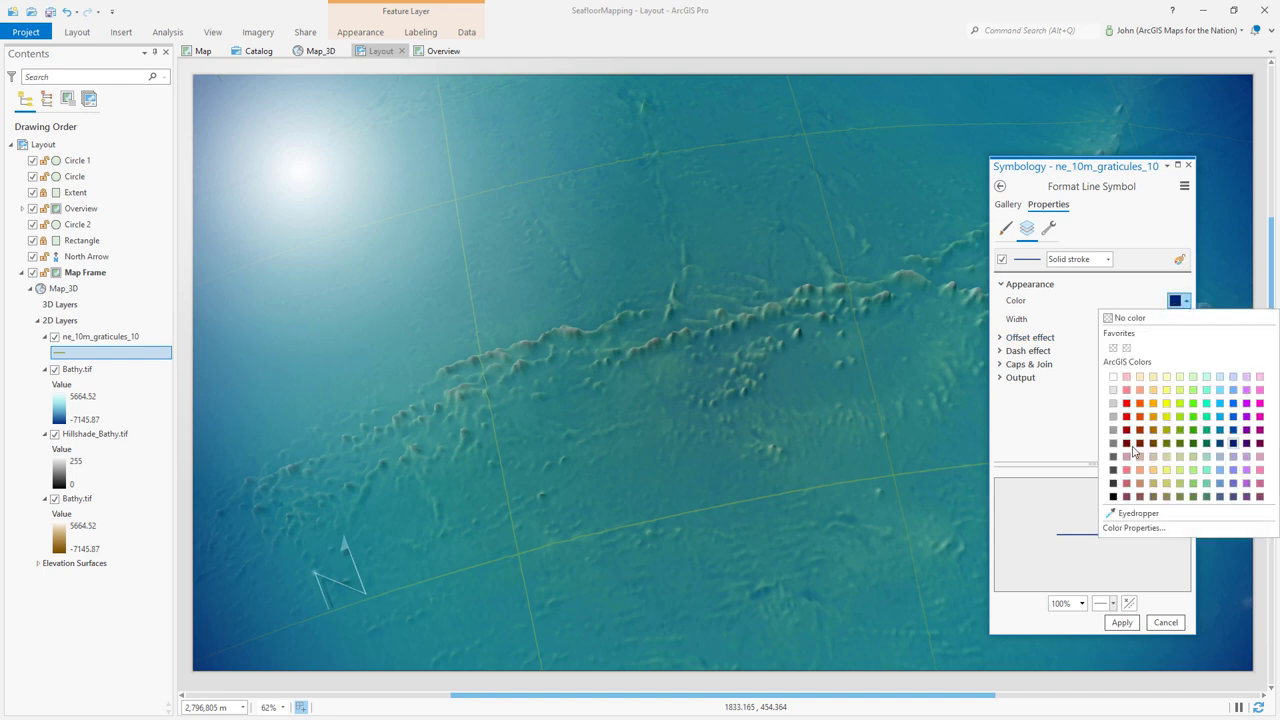
click(1121, 528)
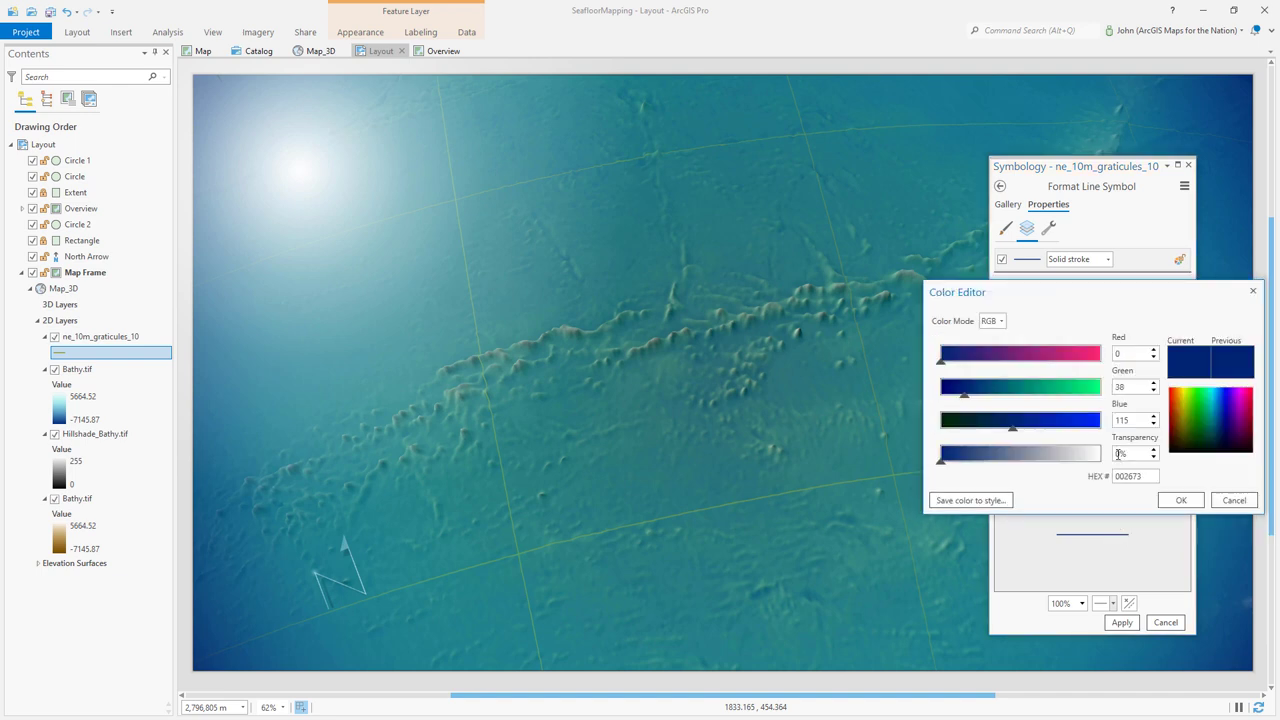
click(1180, 500)
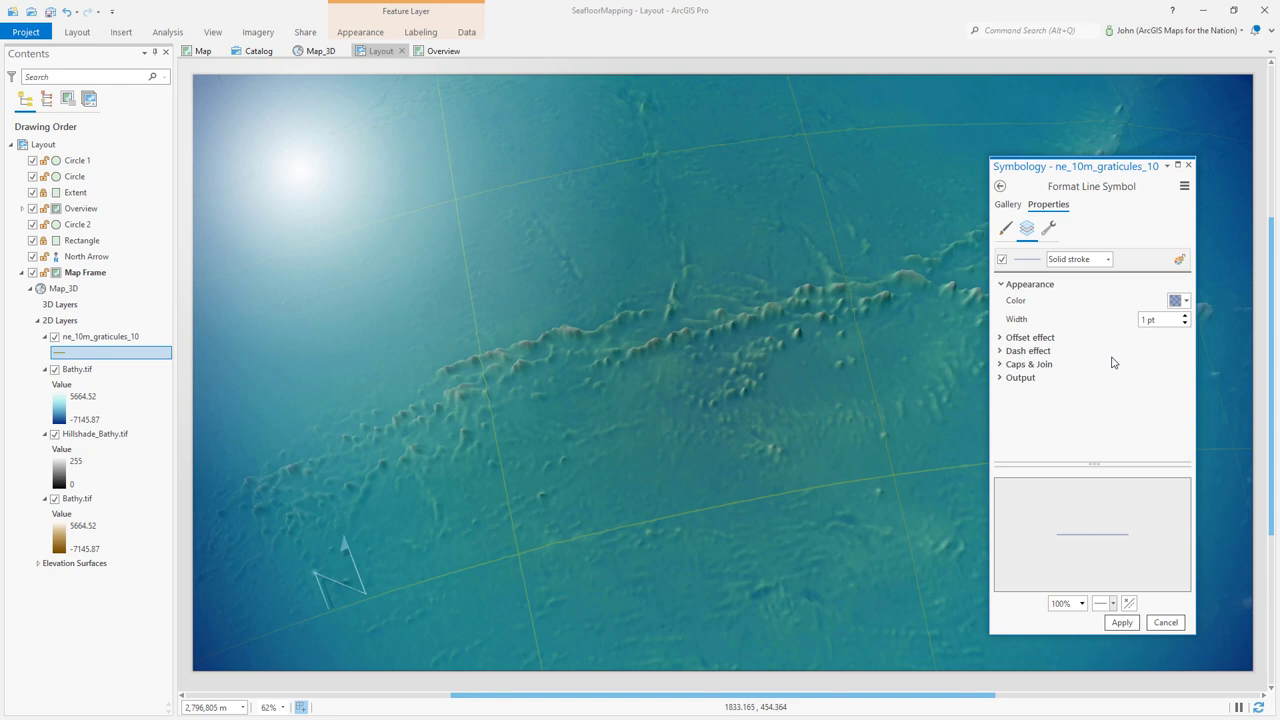
Step: Duplicate the graticule stroke layer, make the second stroke 3 pt wide, and apply
click(1048, 229)
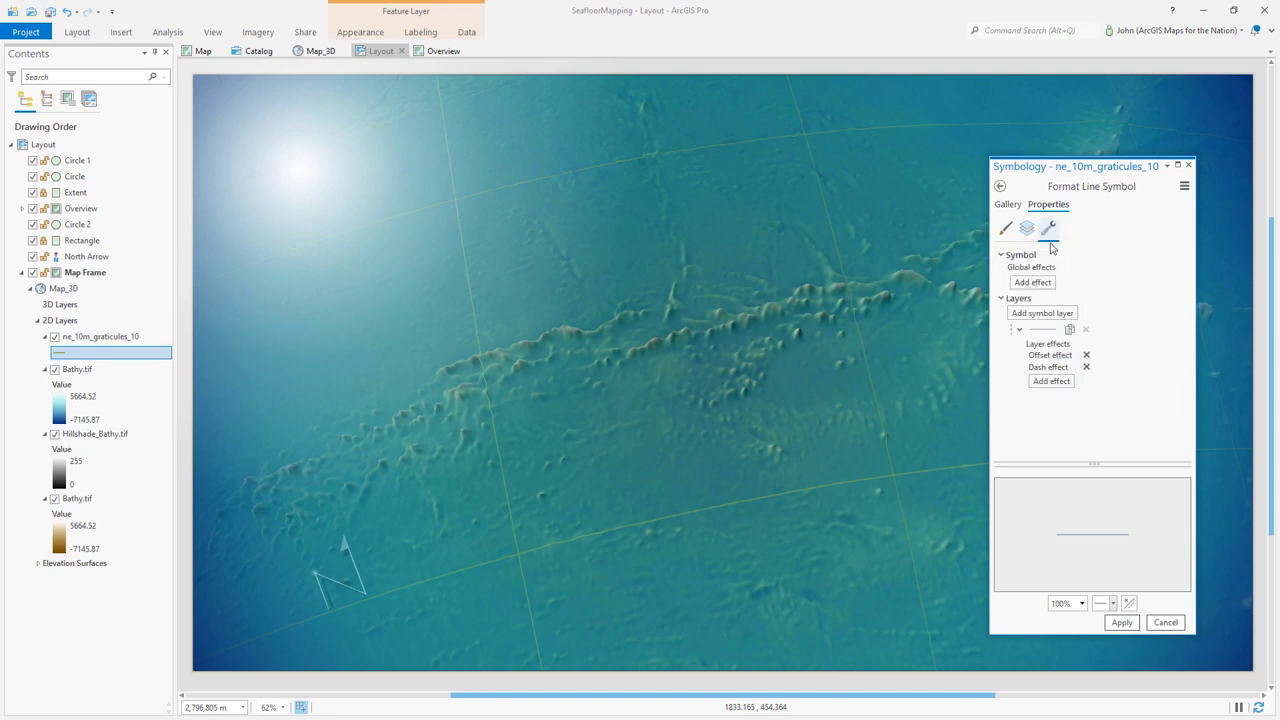
click(1069, 331)
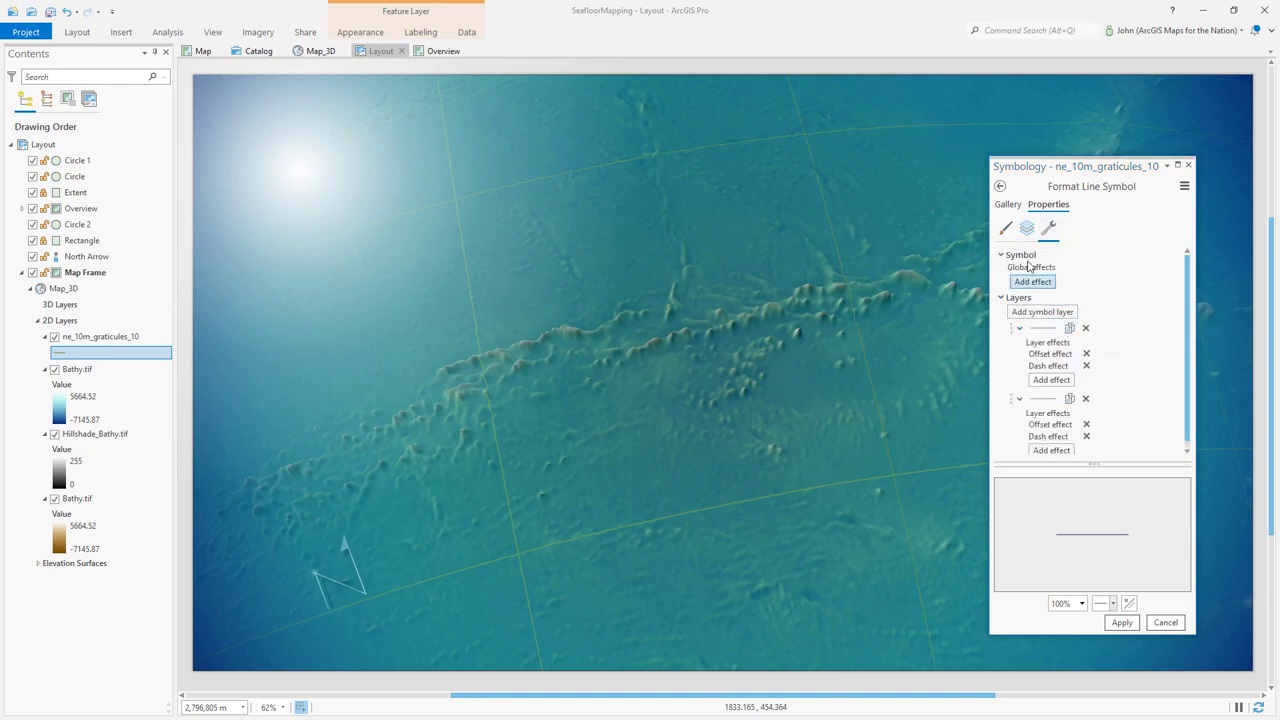
click(1027, 229)
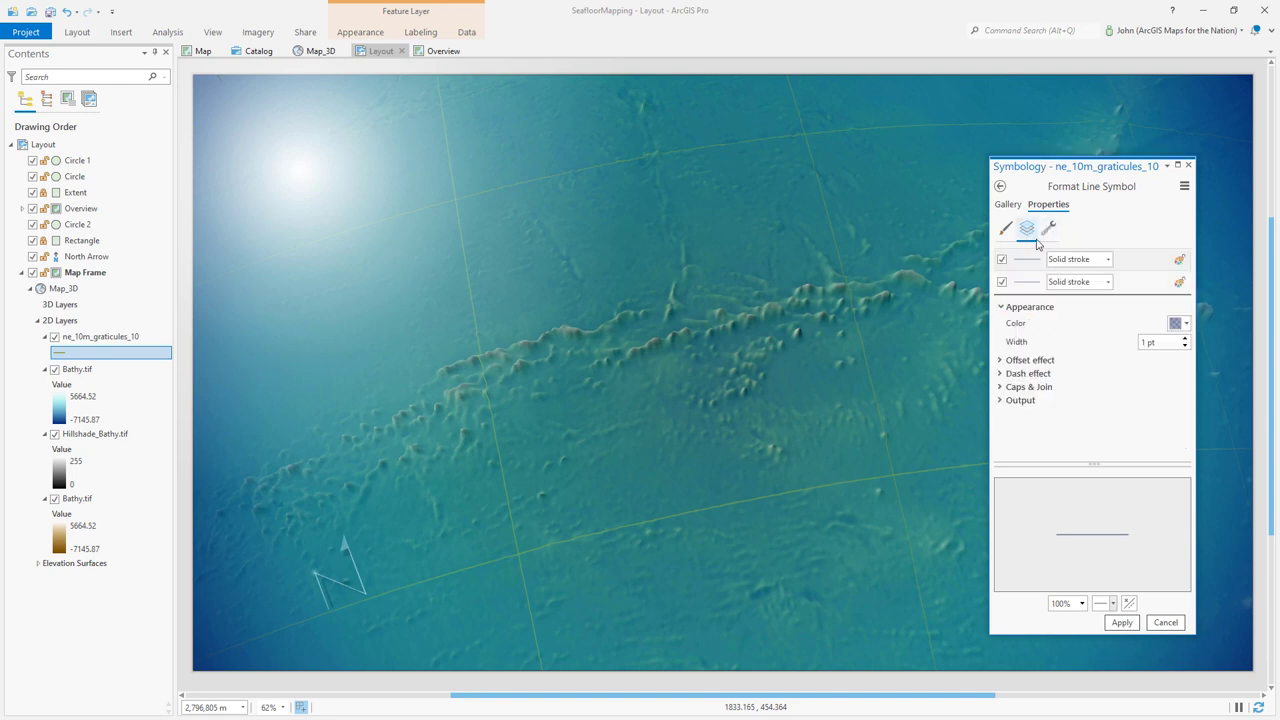
click(1185, 339)
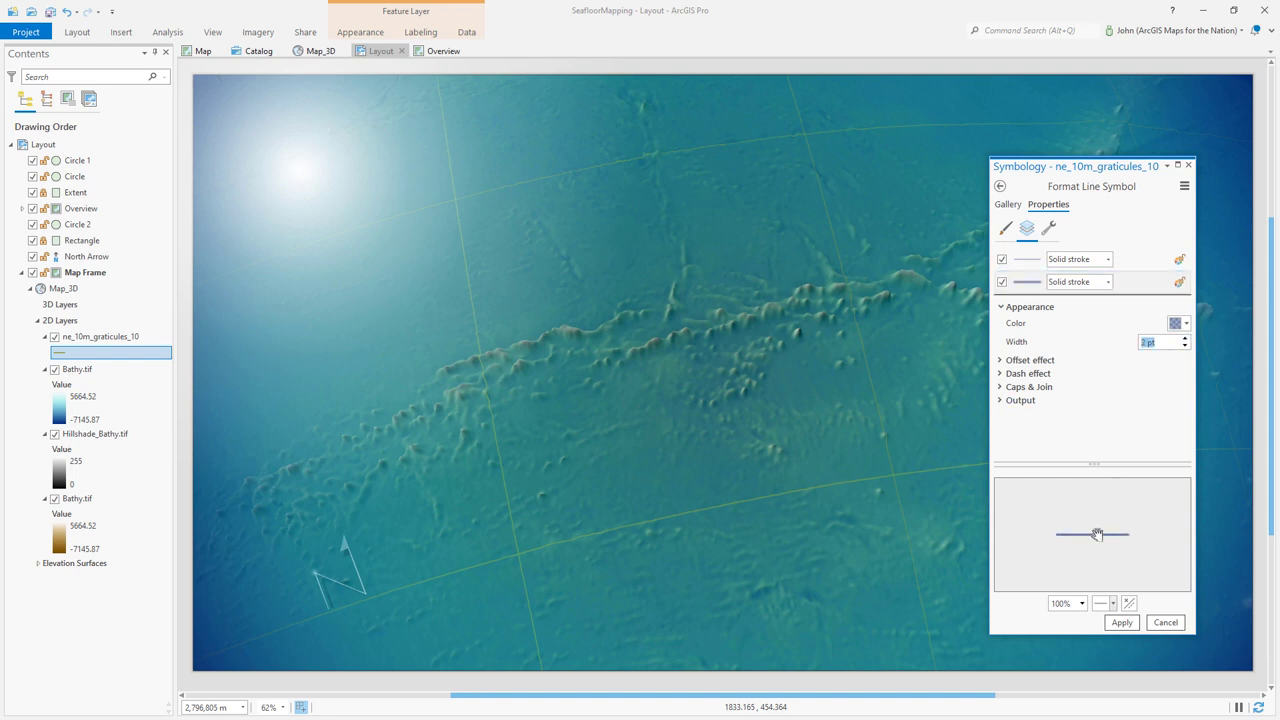
click(1122, 623)
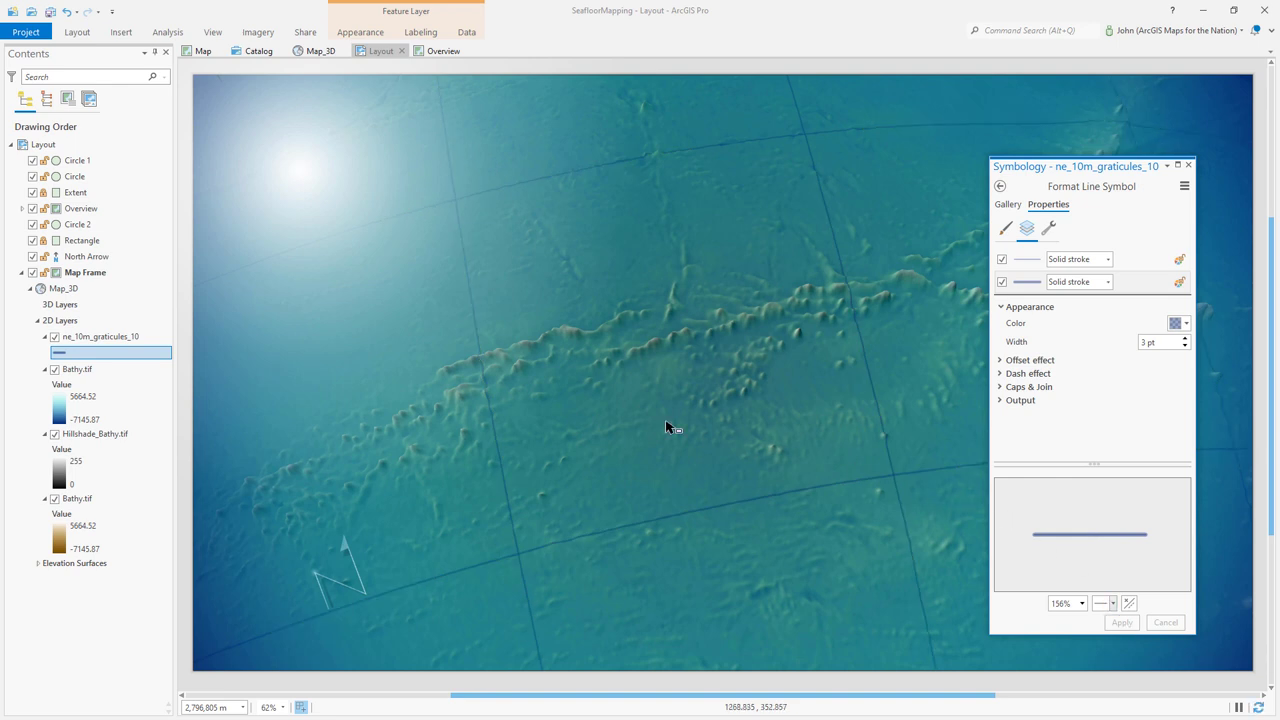
Step: Add ne_10m_graticules_10.shp to Map_3D a second time
right_click(94, 289)
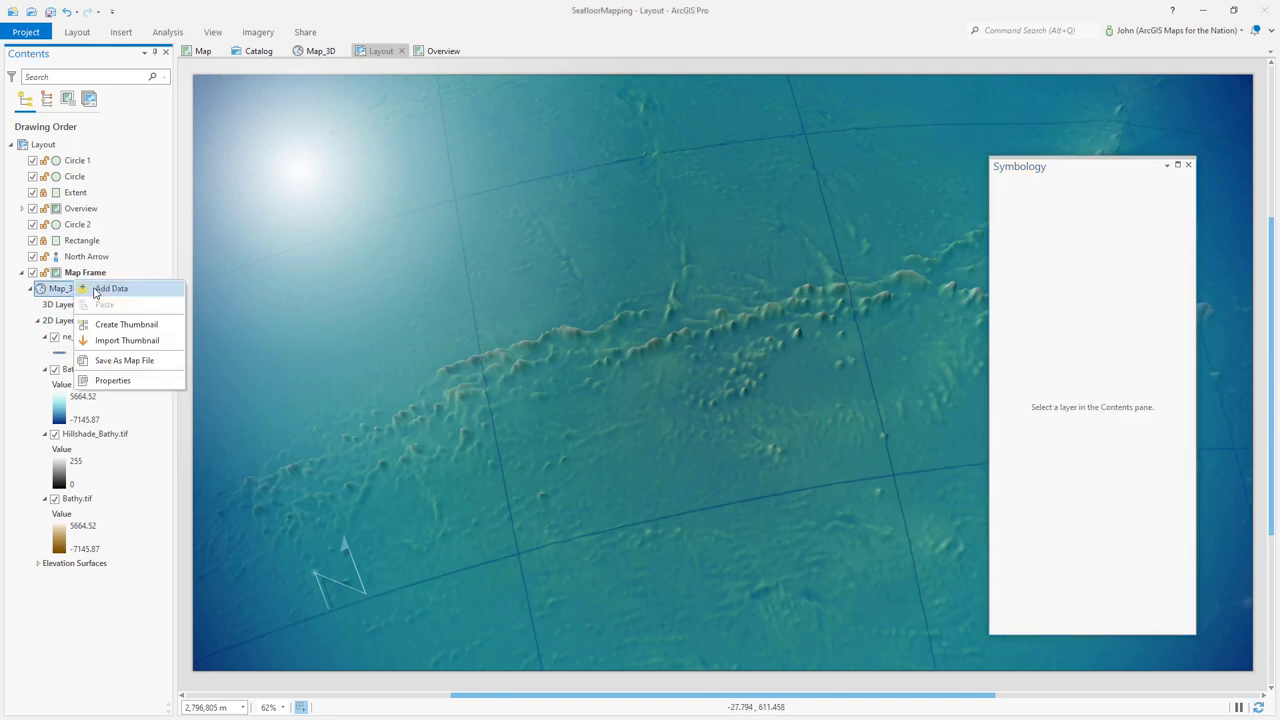
click(114, 289)
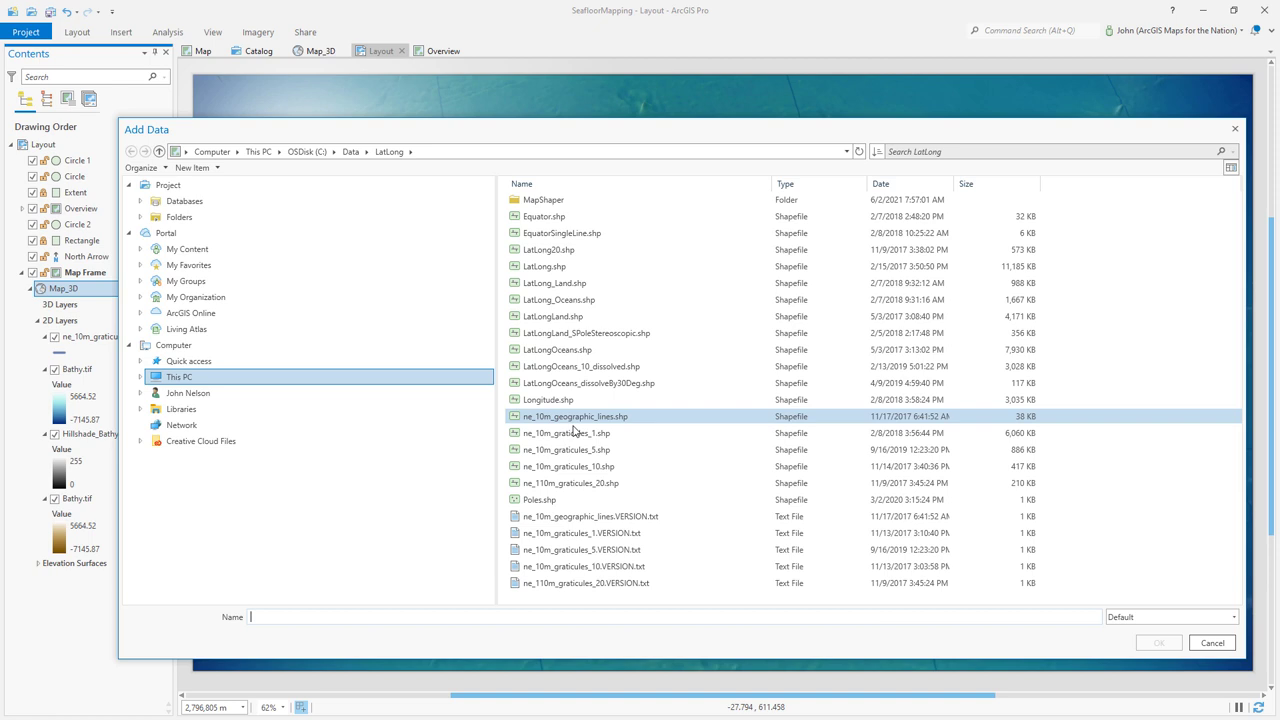
click(576, 466)
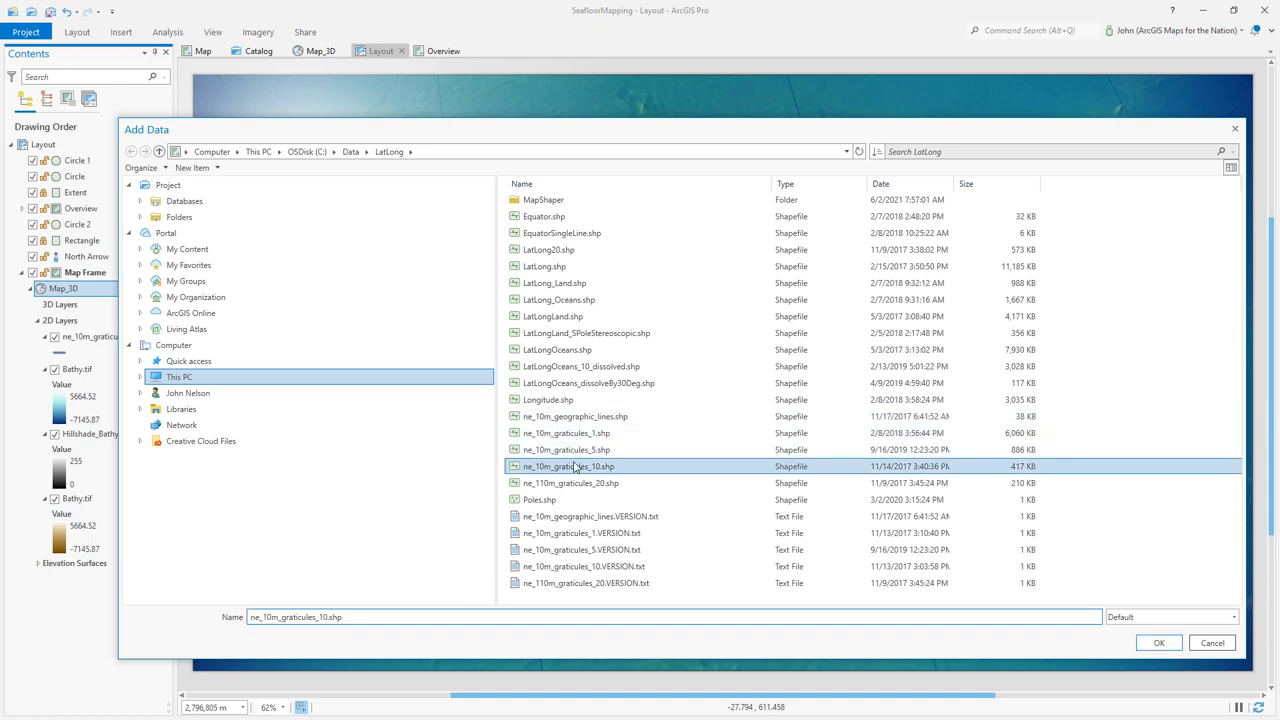
click(1142, 639)
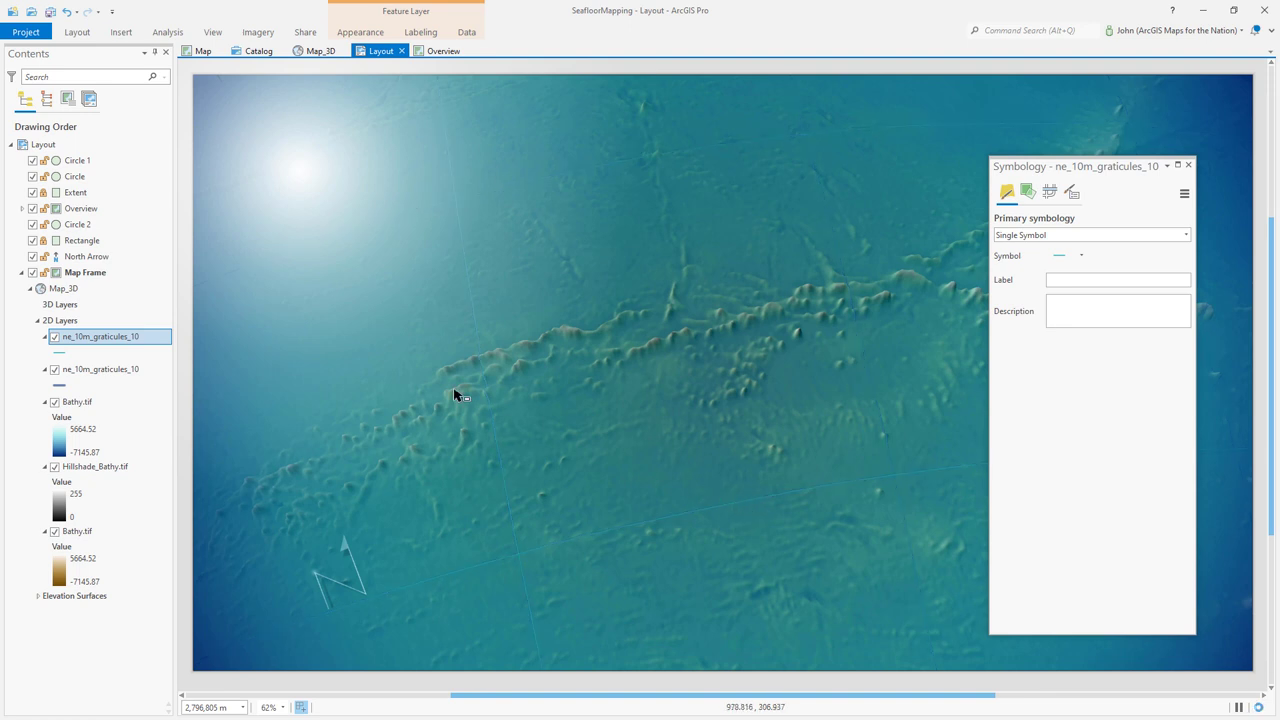
Step: Set the new graticule layer's elevation to At an absolute height
double_click(155, 340)
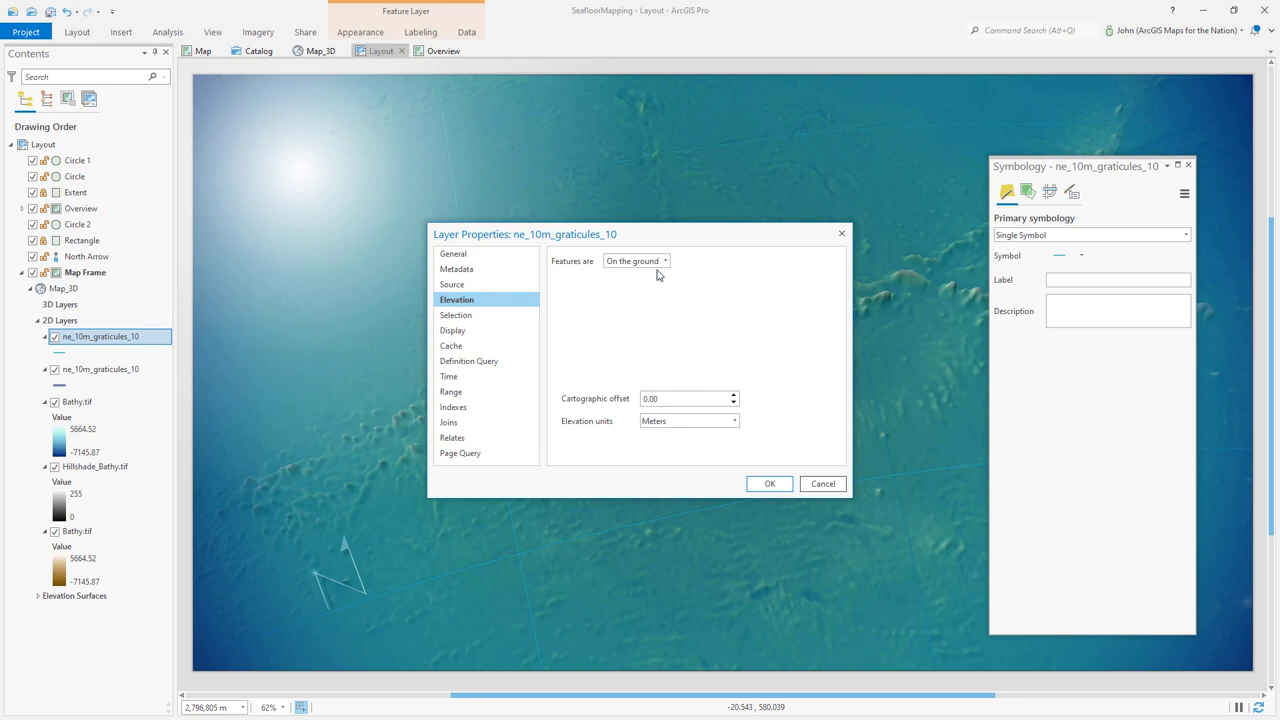
click(665, 261)
click(657, 312)
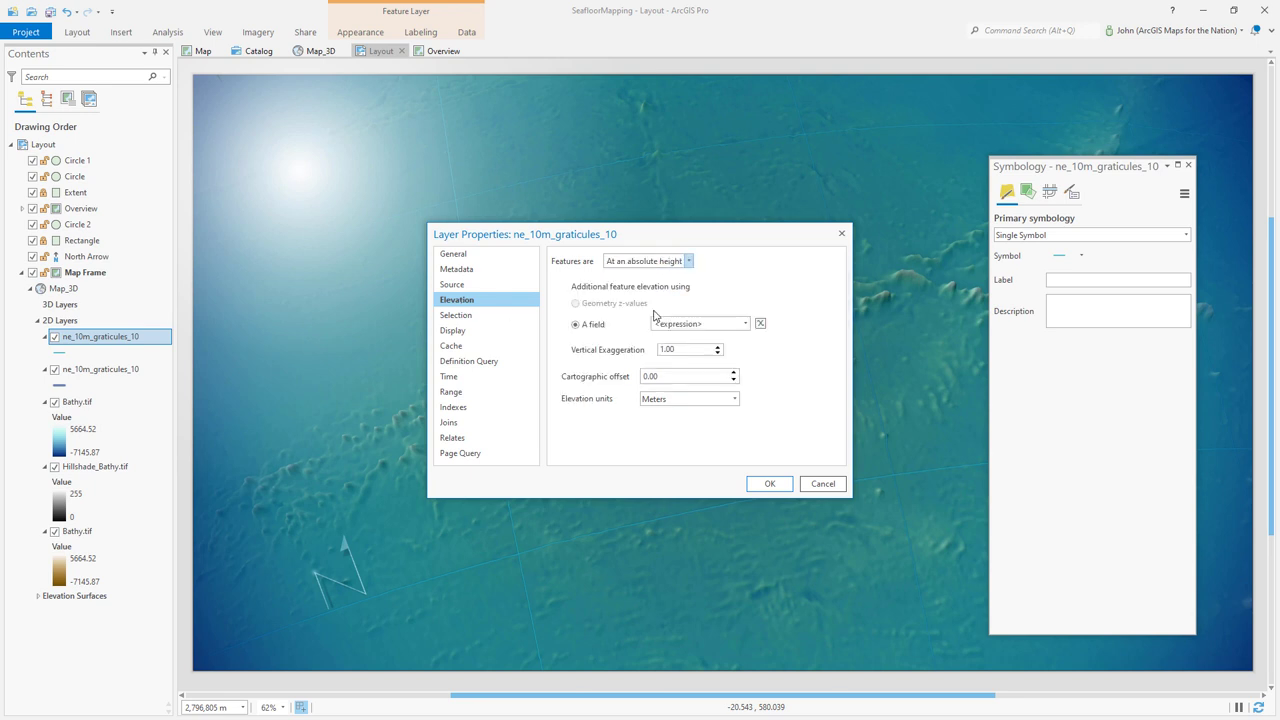
click(769, 481)
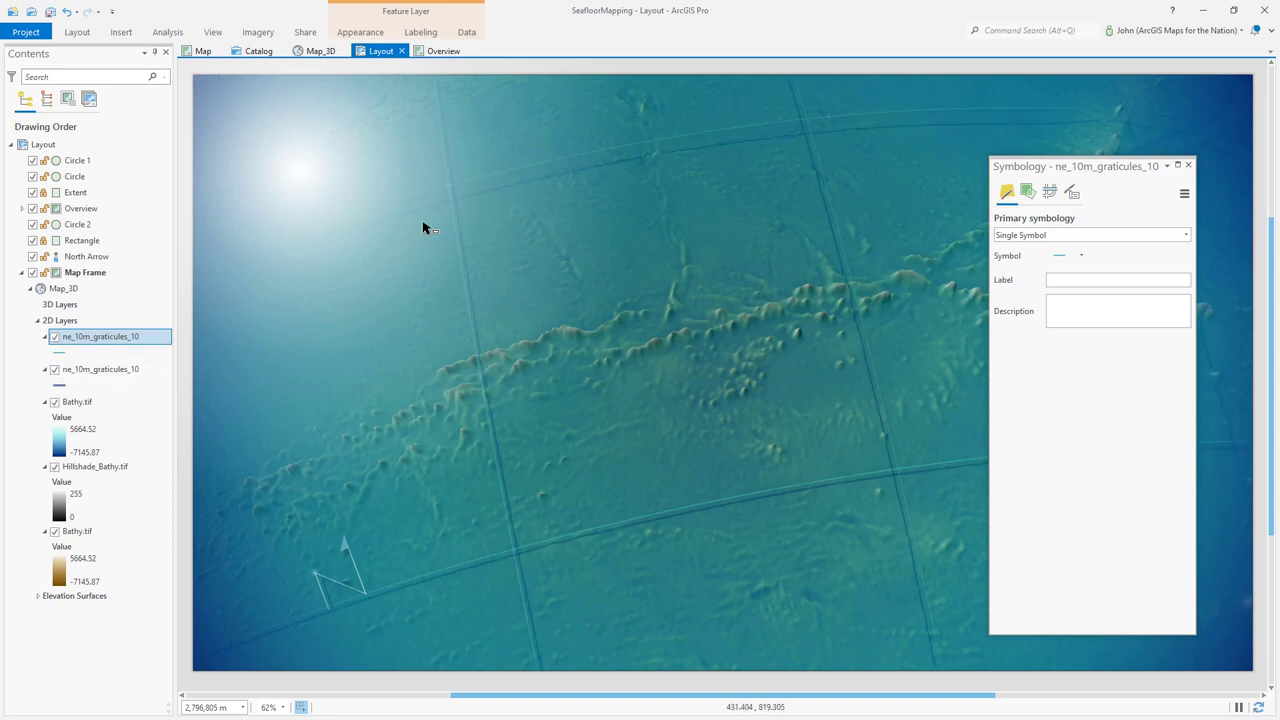
Step: Make the new graticule lines semi-transparent white and apply the symbol
click(61, 357)
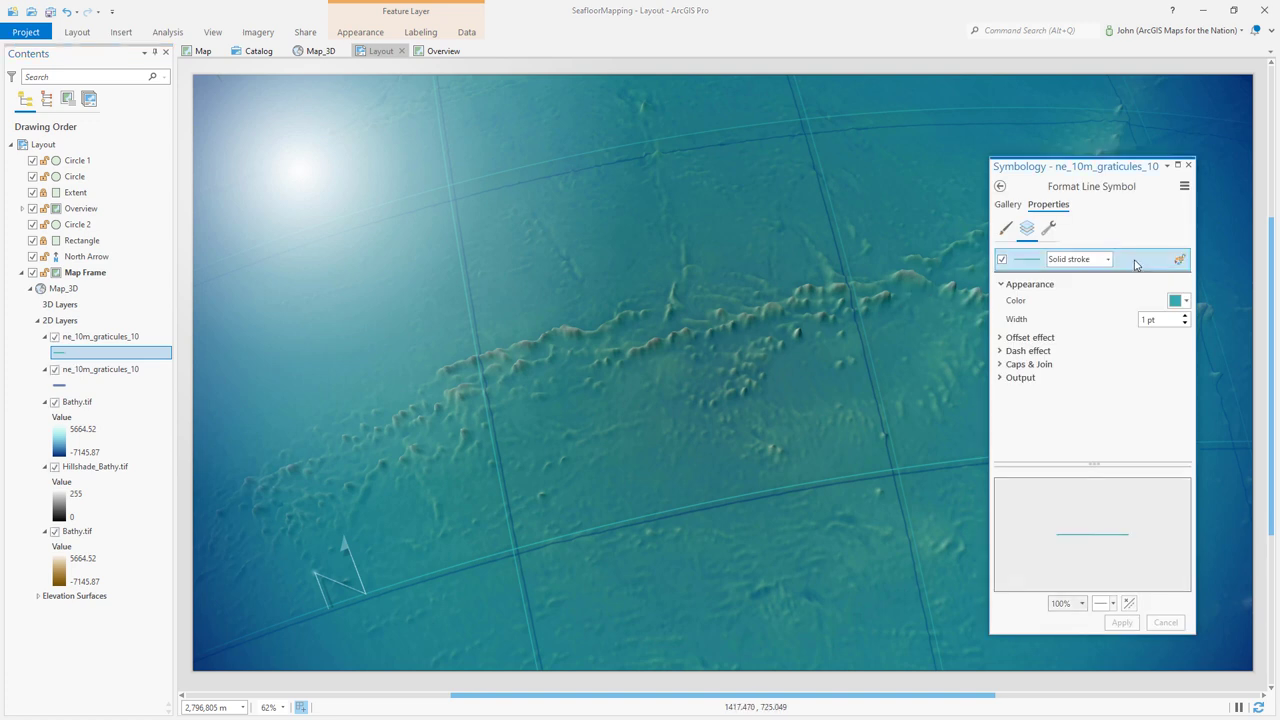
click(1176, 301)
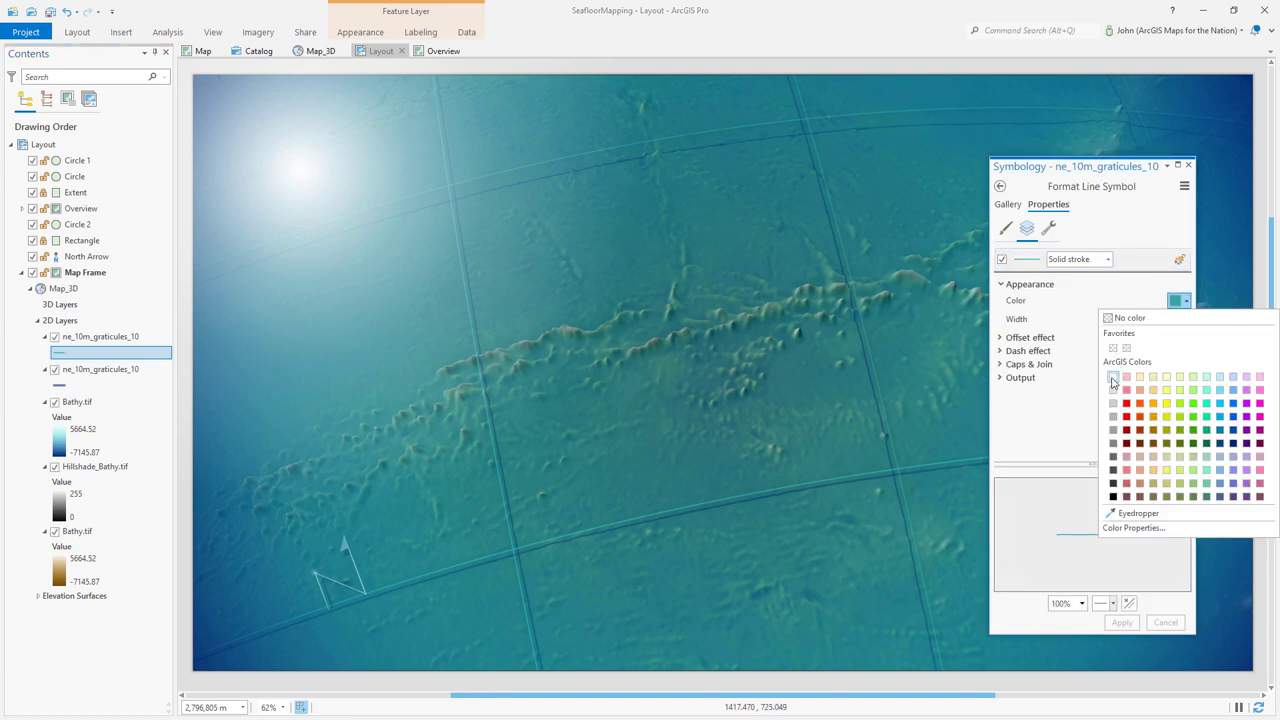
click(1117, 373)
click(1177, 303)
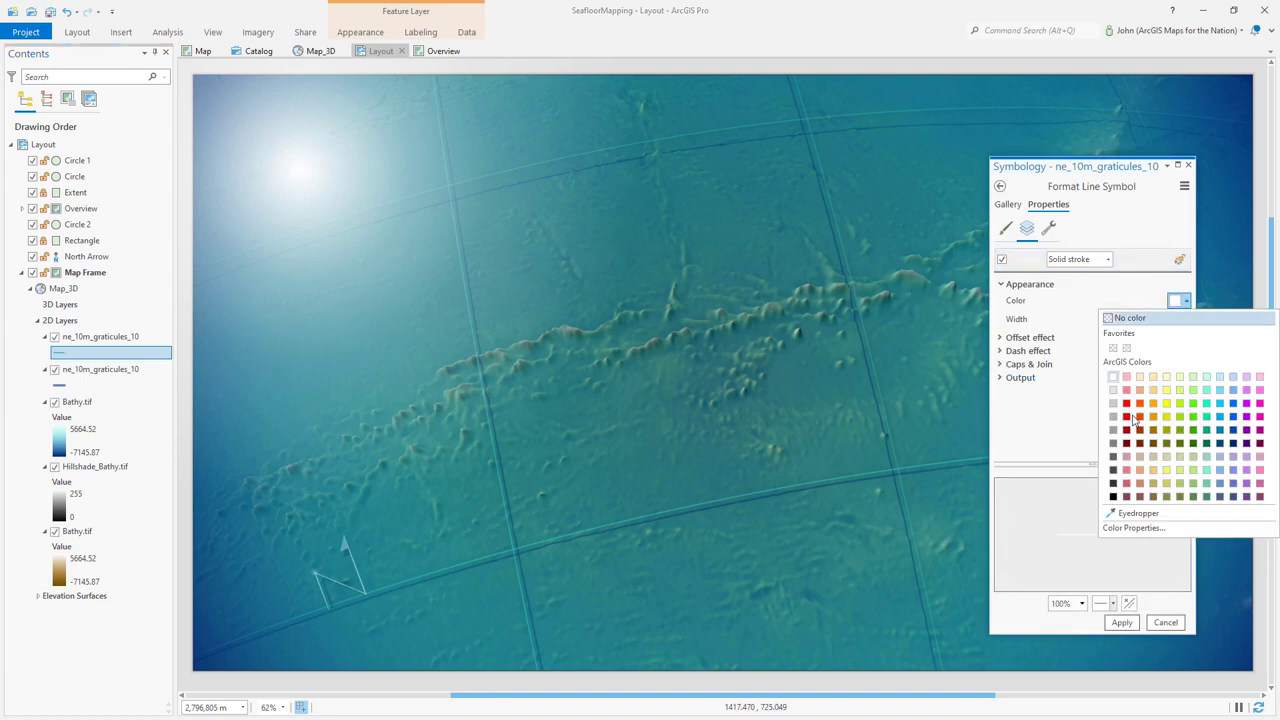
click(1120, 527)
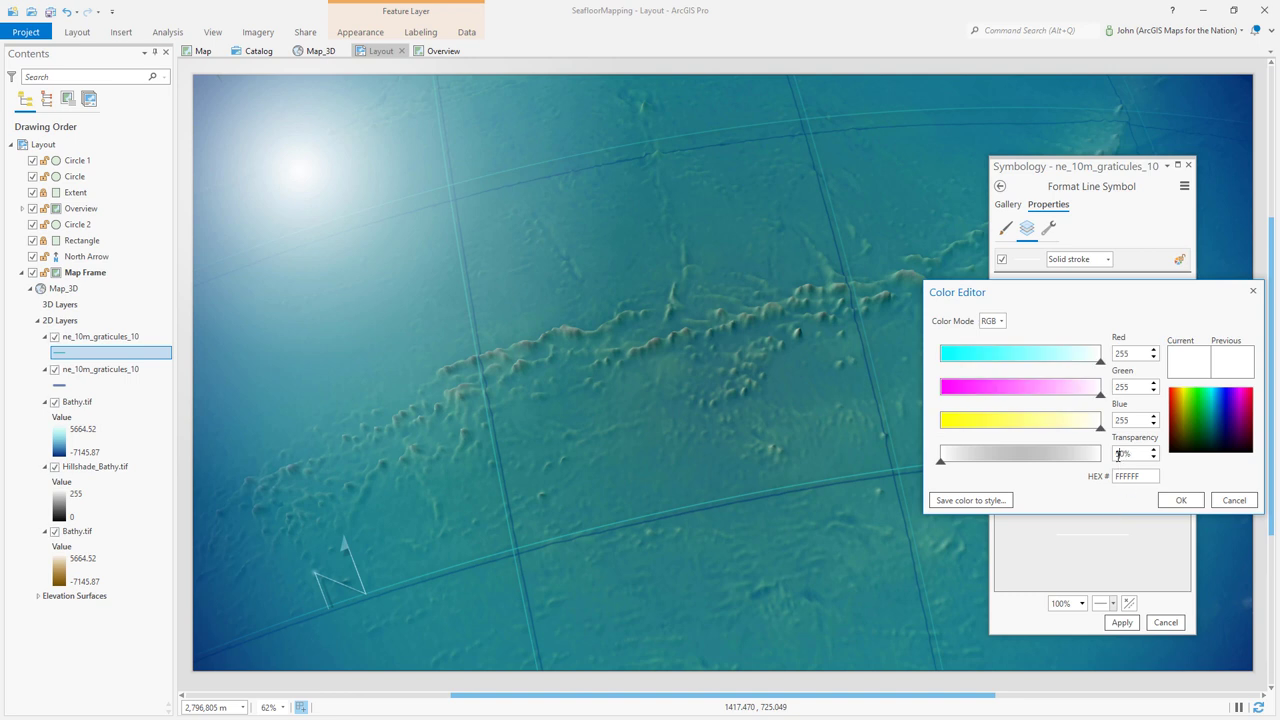
key(Tab)
click(1181, 500)
click(1122, 622)
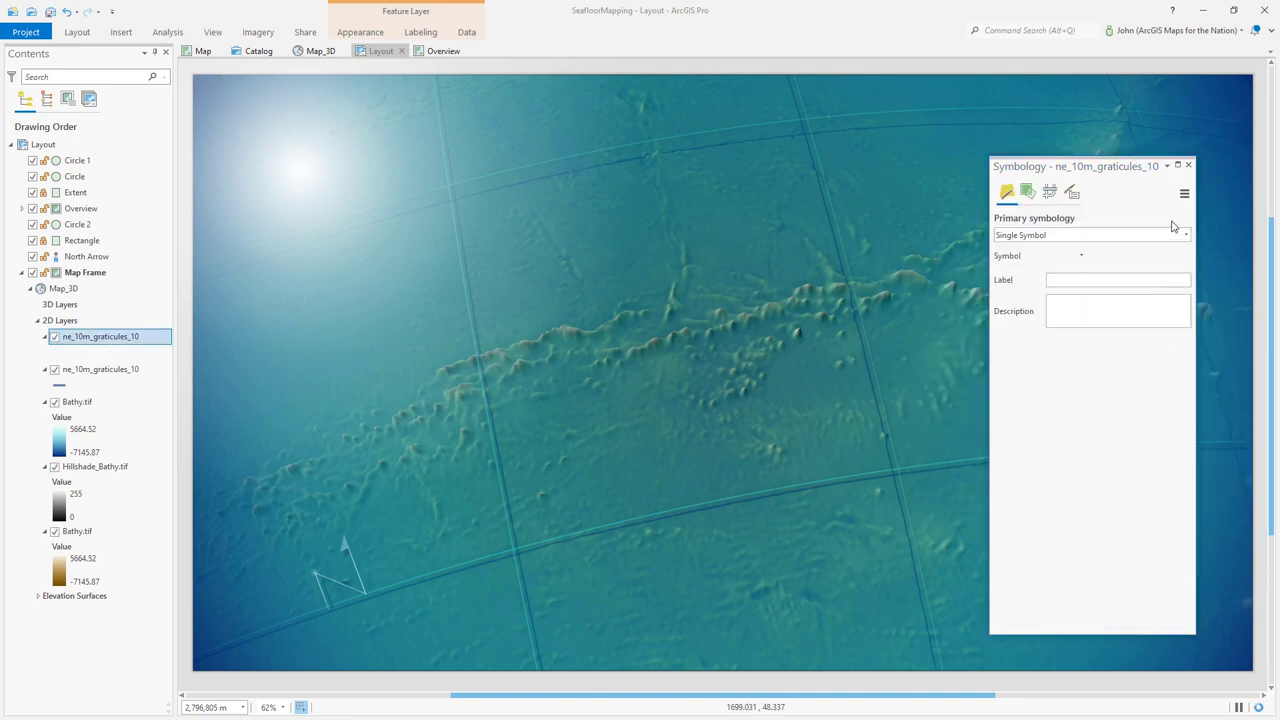
click(1189, 165)
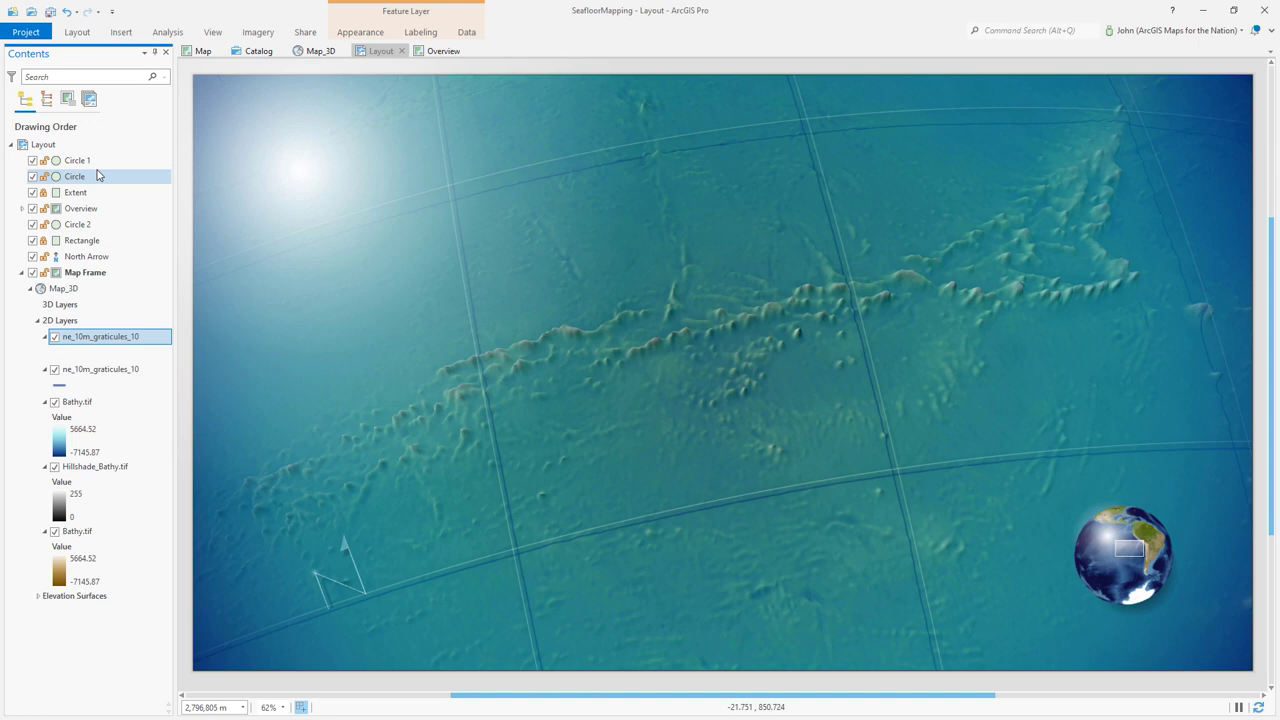
Step: Draw a Bezier curved text element along the ridge from its southwest end
click(58, 147)
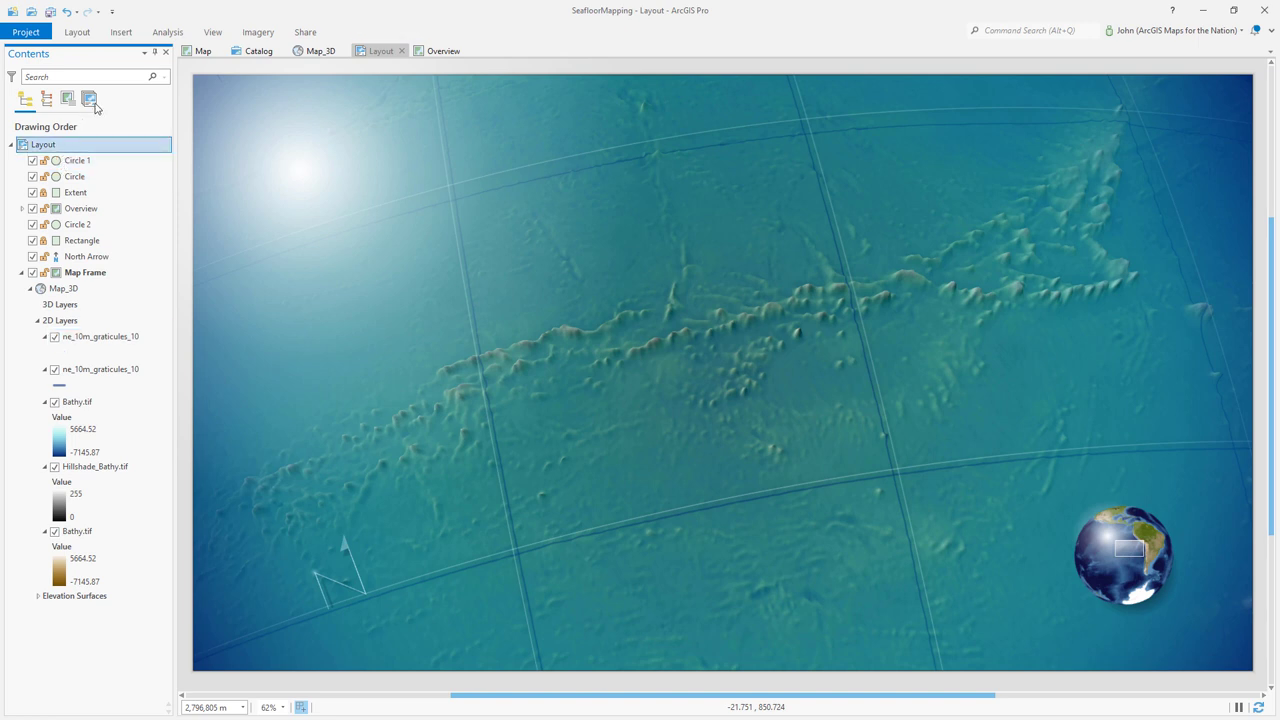
click(119, 33)
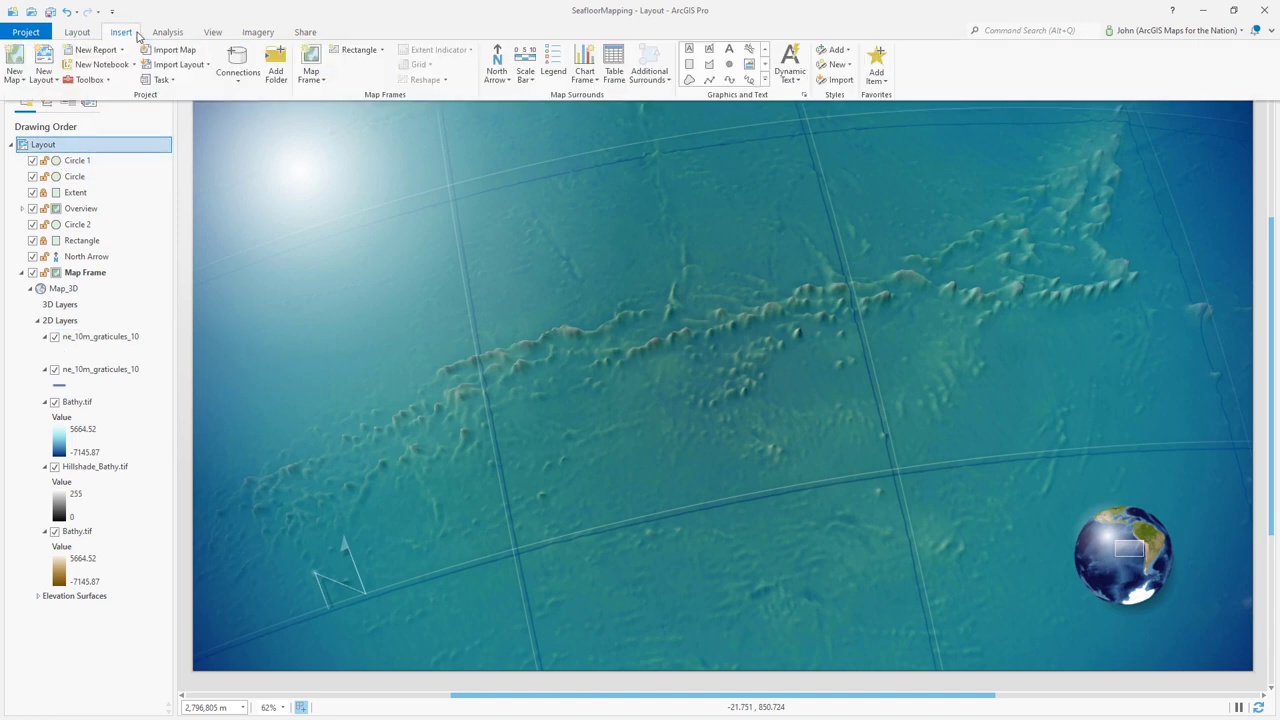
click(731, 14)
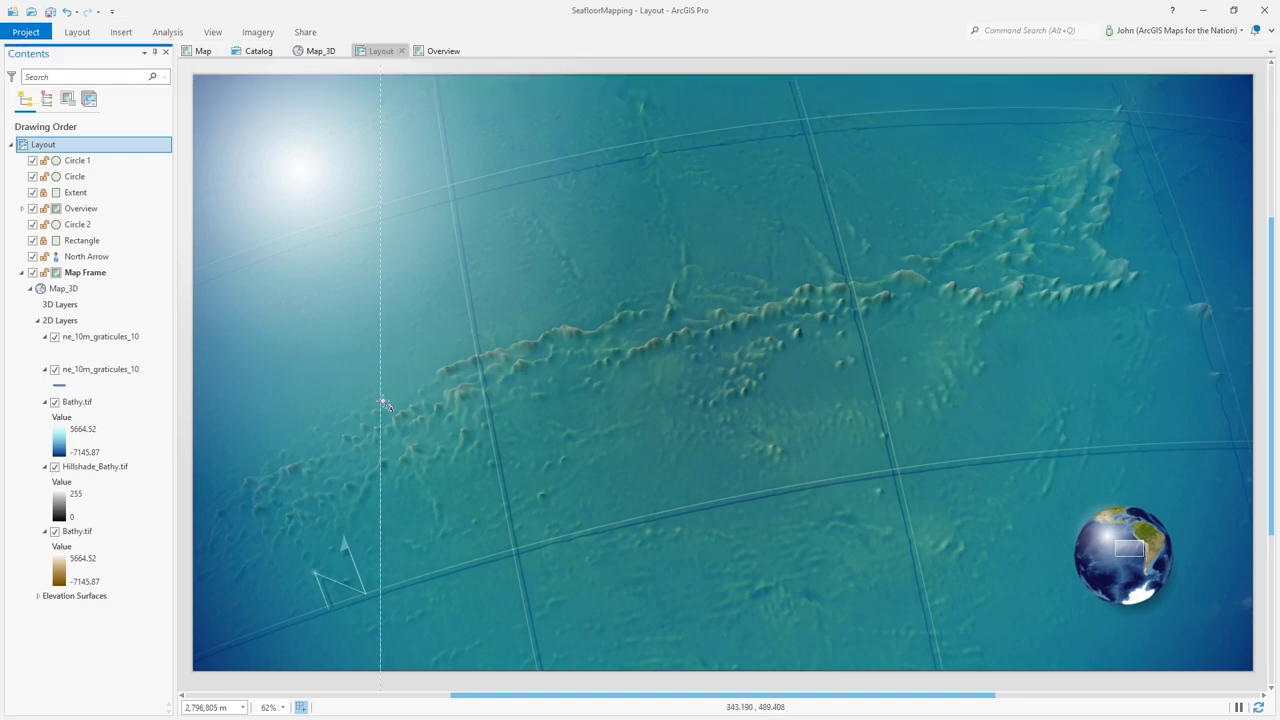
click(336, 476)
click(417, 444)
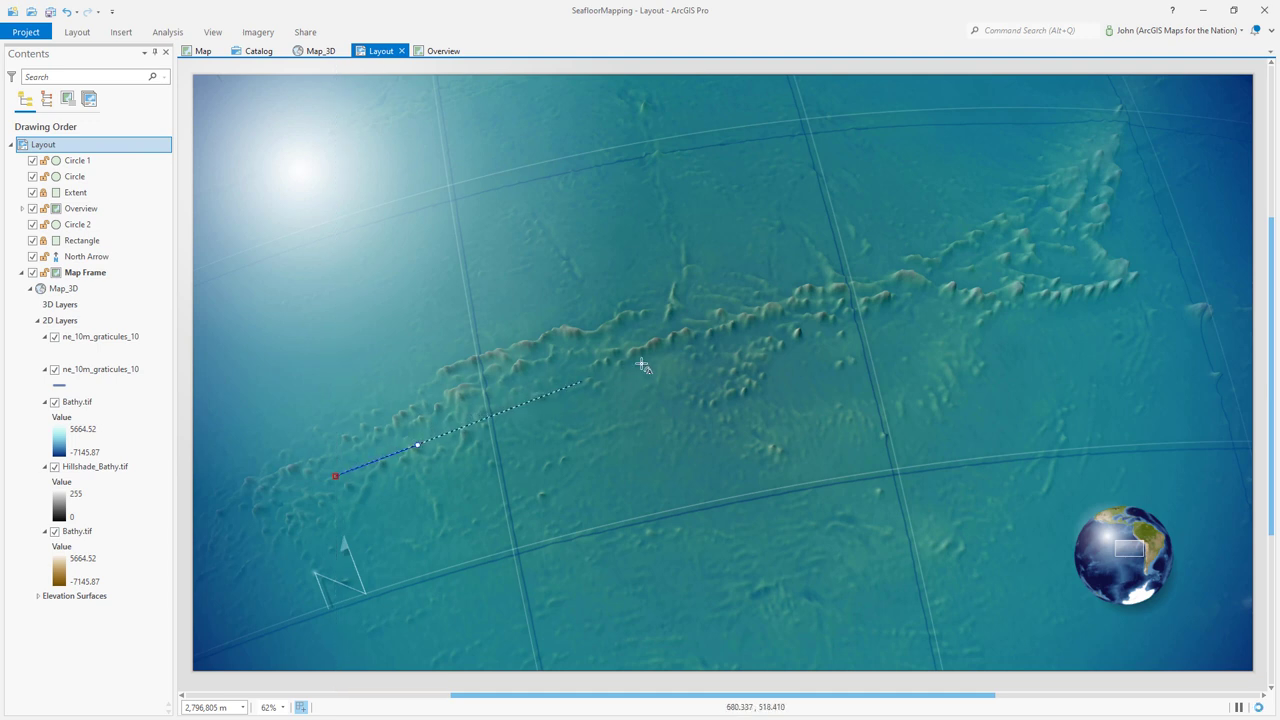
drag(808, 327, 860, 328)
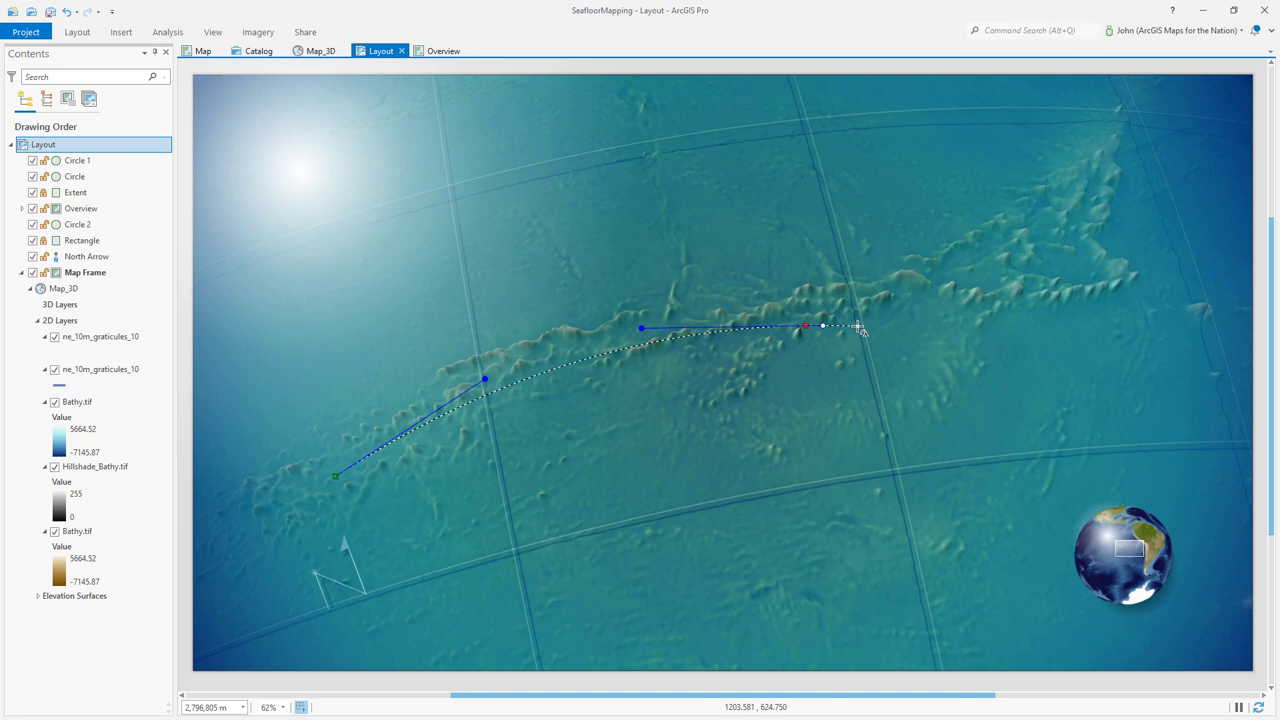
double_click(858, 328)
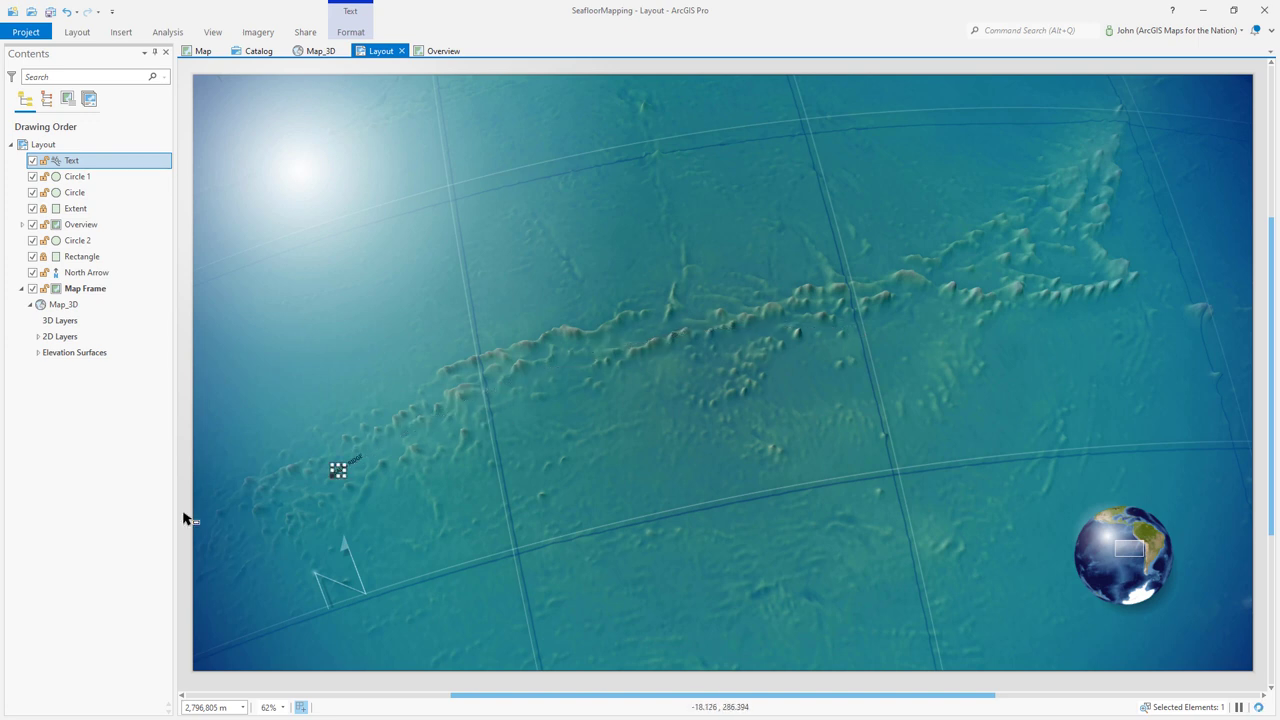
Step: Set the label font to Century Gothic Bold Italic at 24 pt
click(126, 166)
double_click(145, 167)
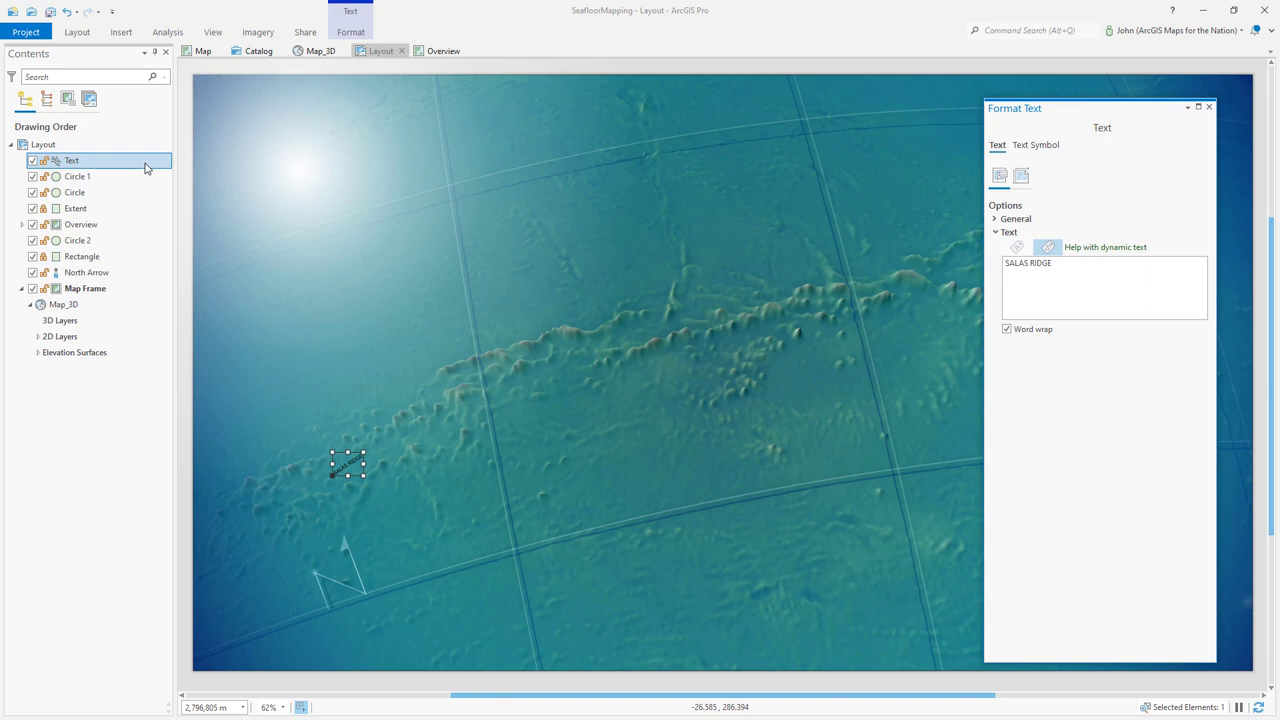
click(1030, 152)
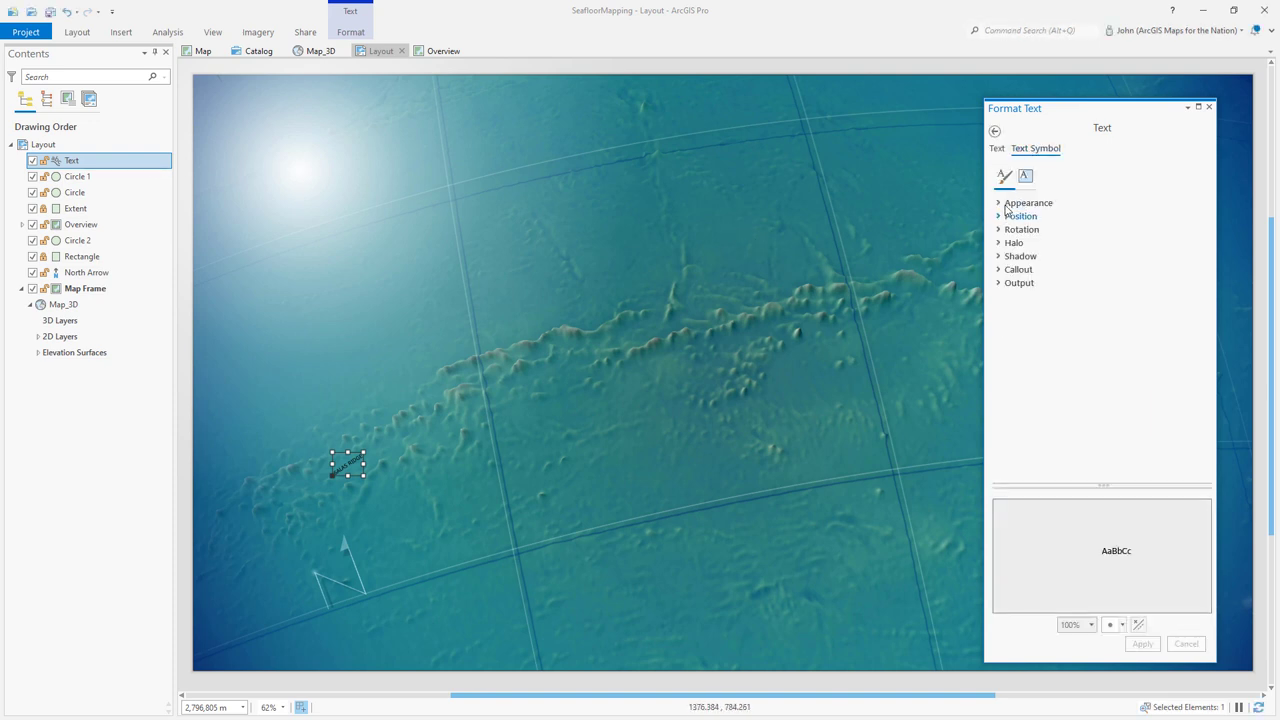
click(1001, 204)
click(1148, 219)
text(Century)
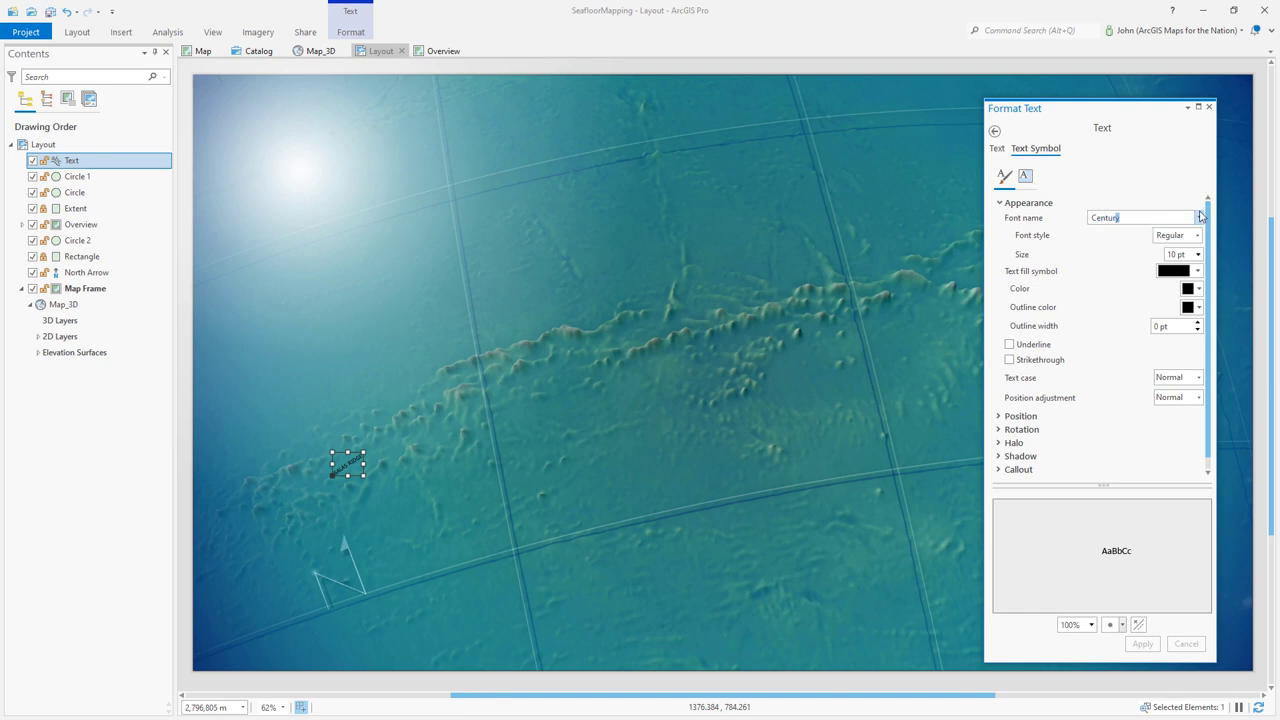
click(1199, 217)
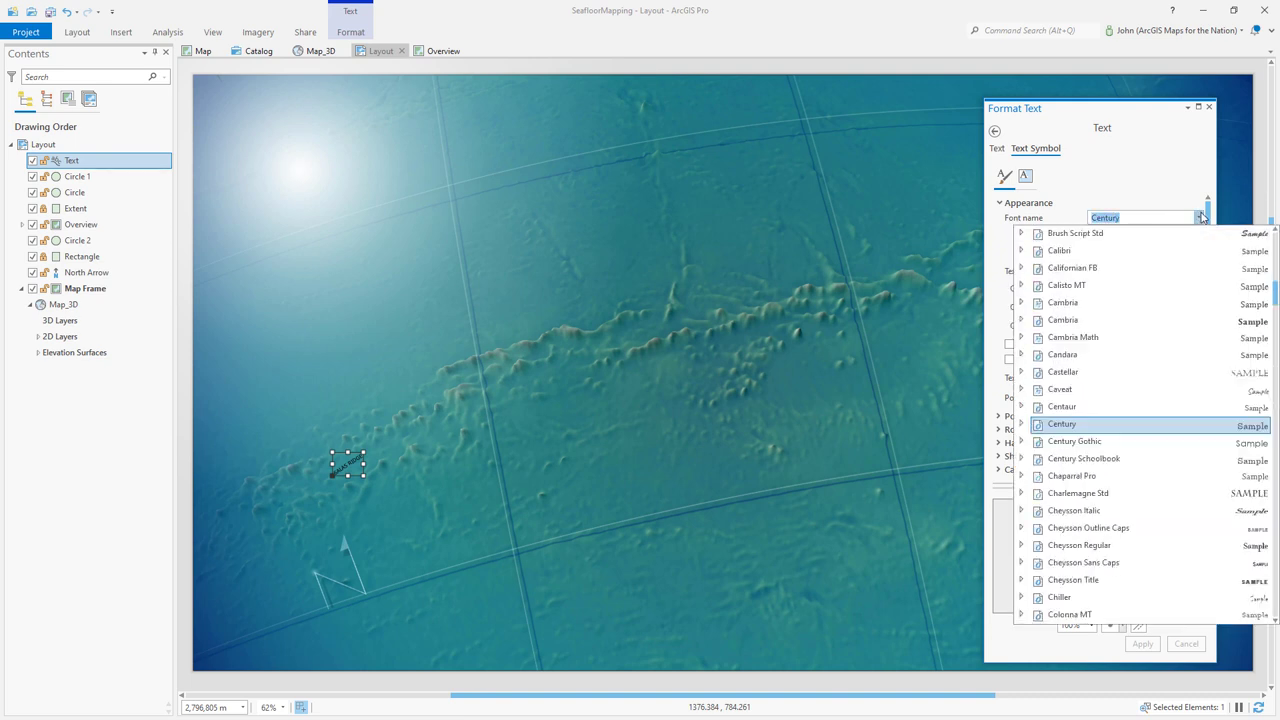
click(1100, 441)
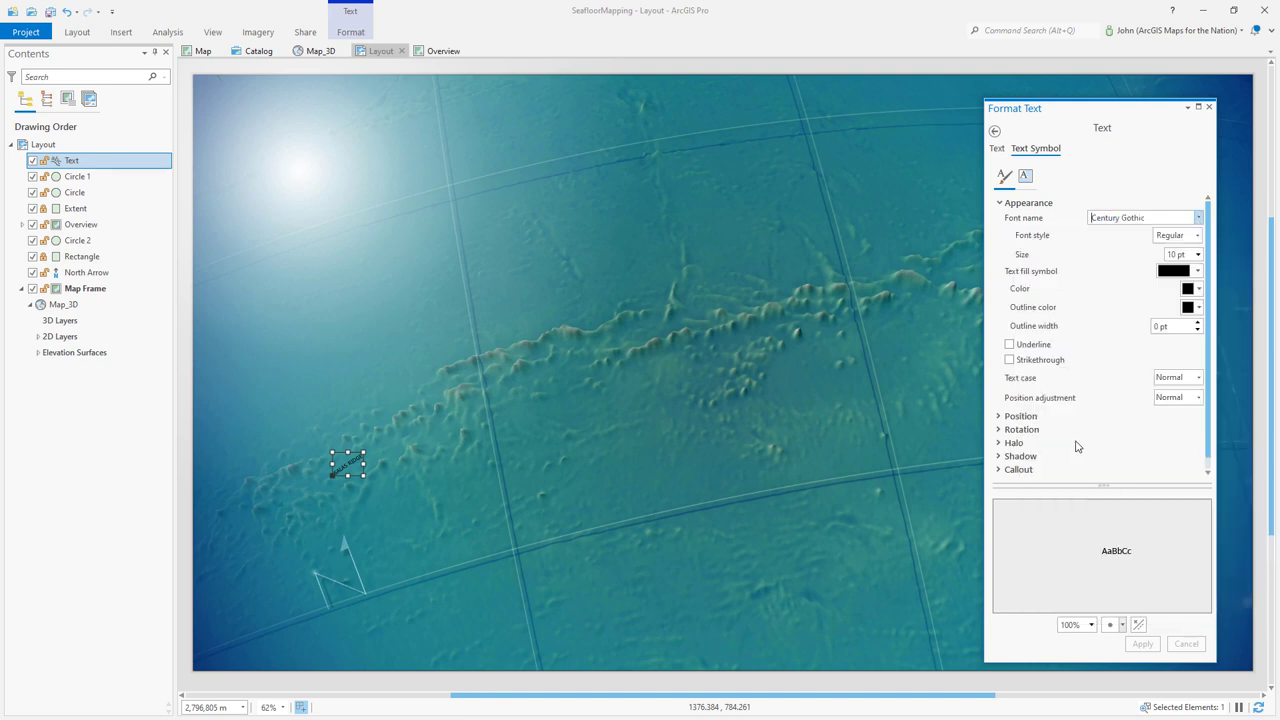
click(1197, 235)
click(1177, 300)
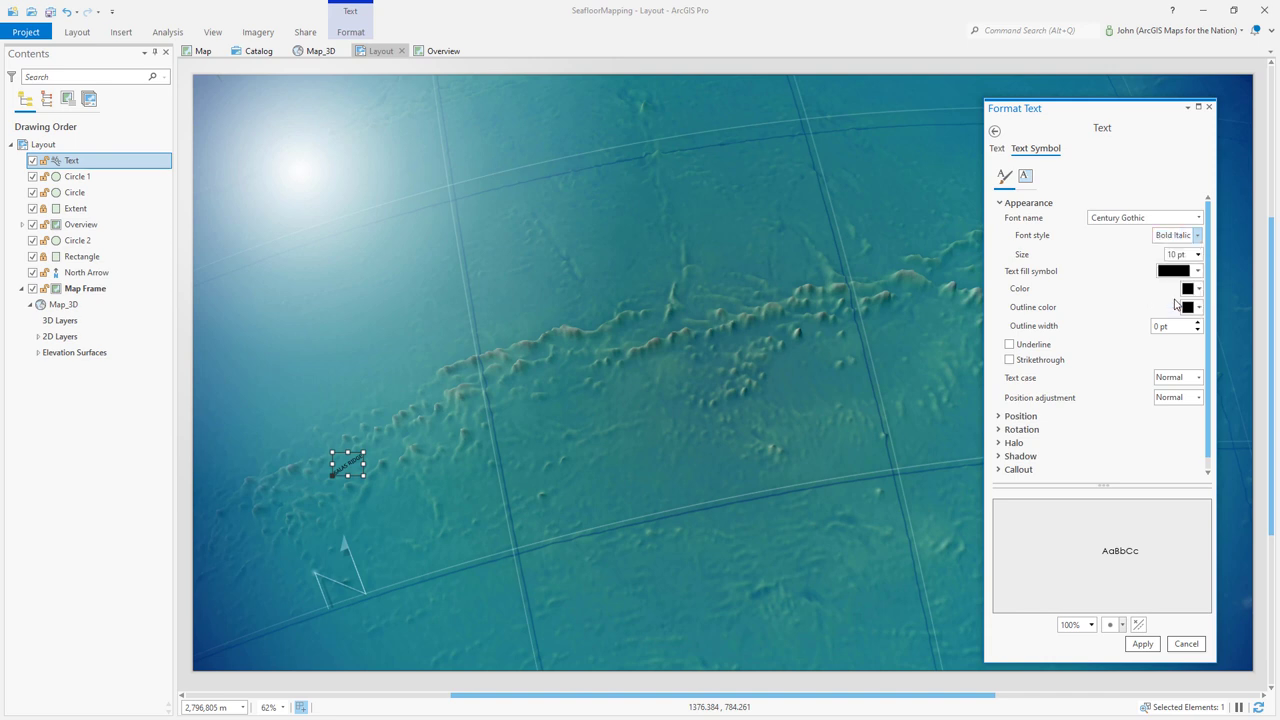
click(1142, 644)
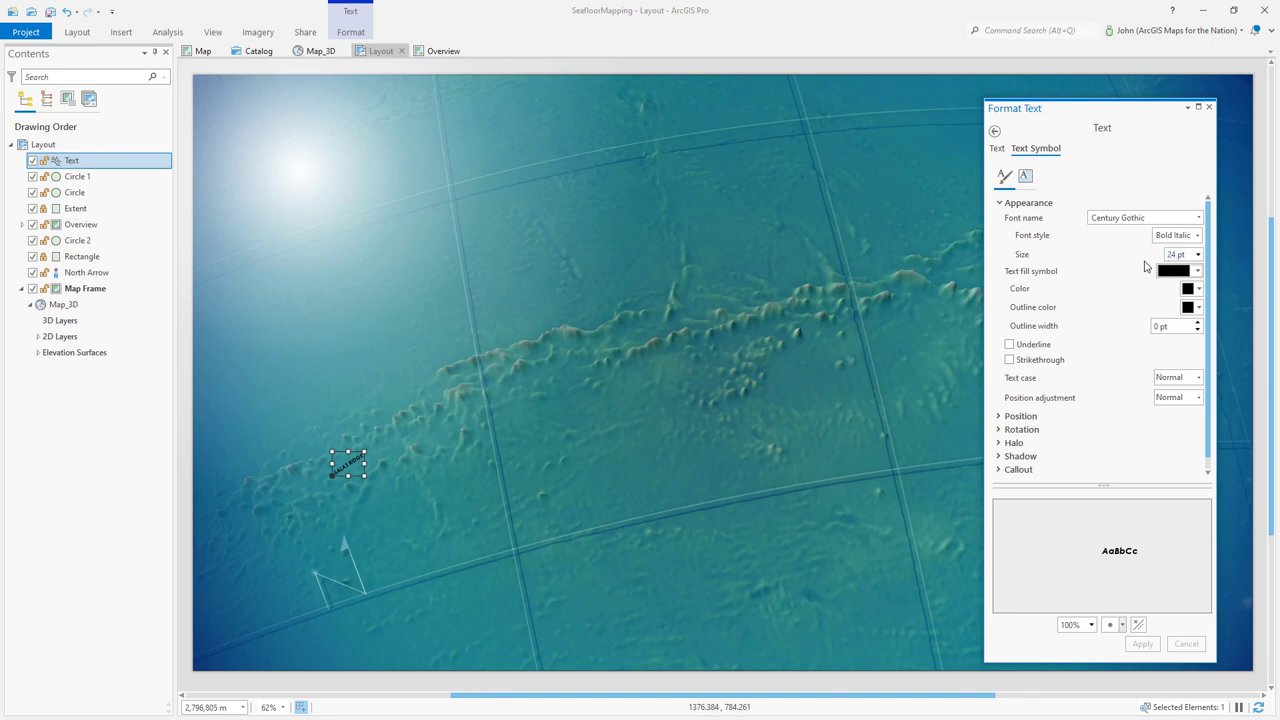
click(1142, 644)
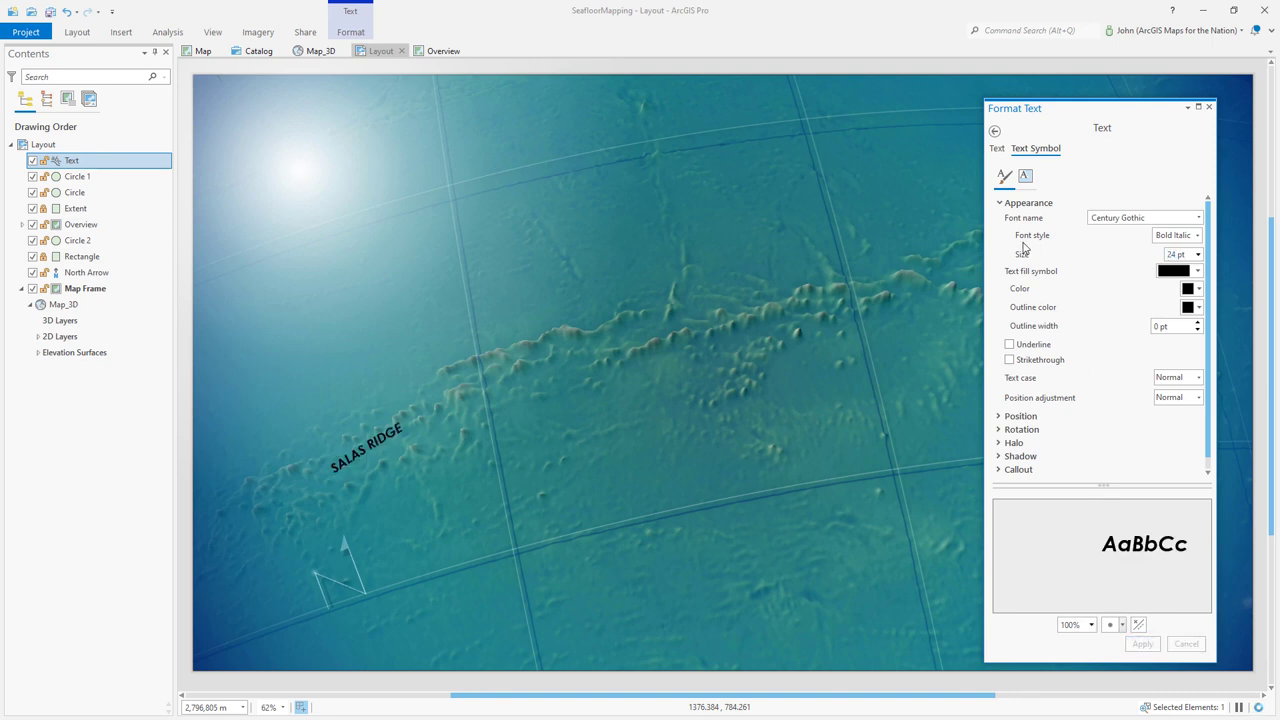
Step: Spread the label's letters with 600% letter spacing
click(1026, 177)
click(1019, 206)
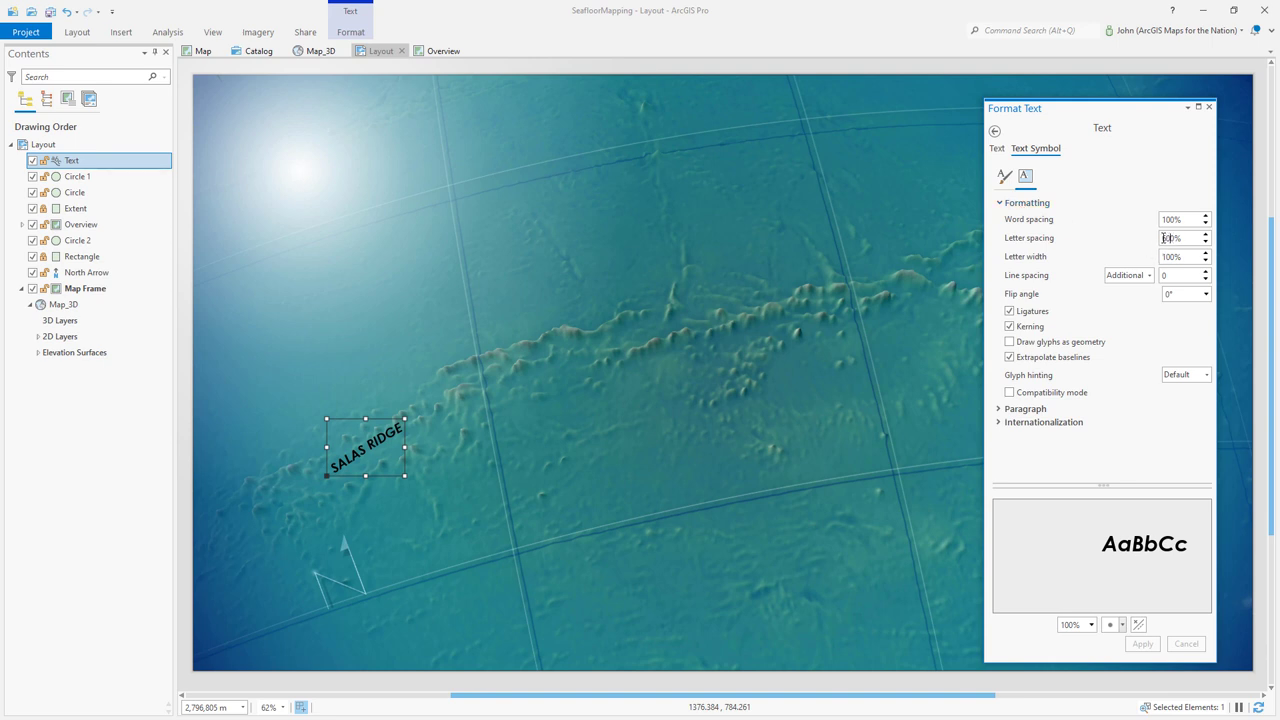
key(Tab)
click(1142, 644)
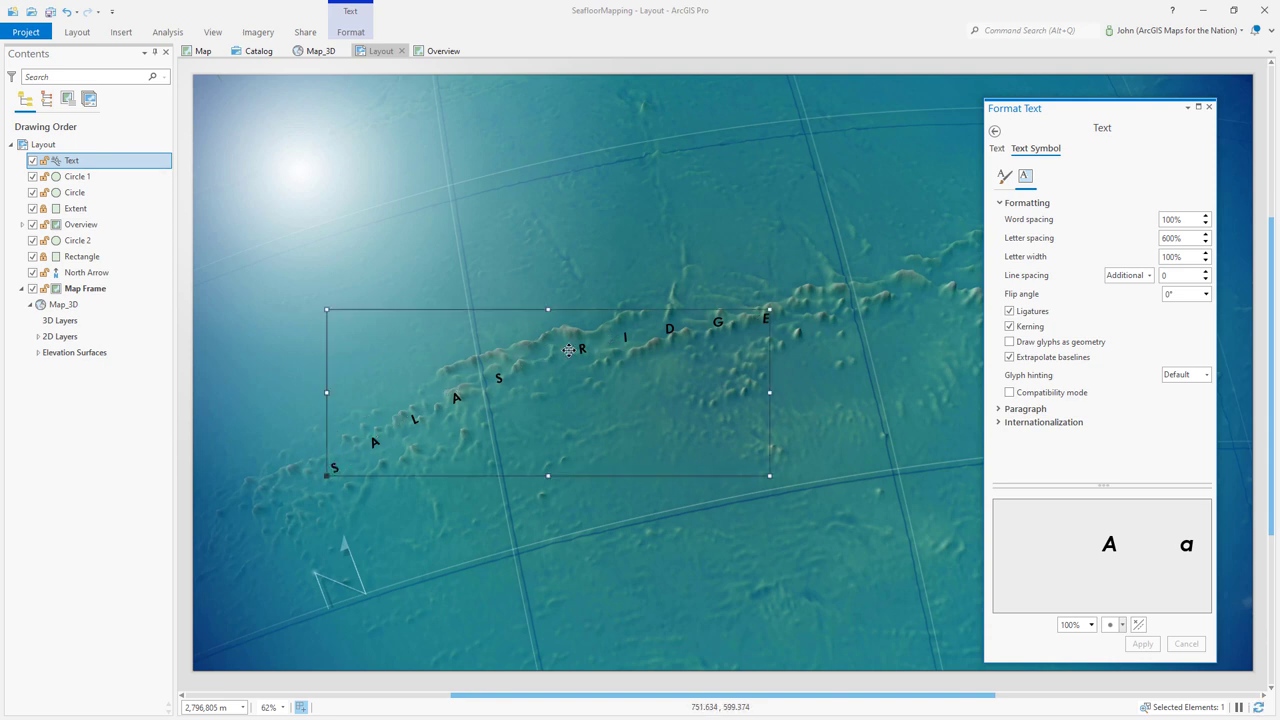
Step: Fill the SALAS RIDGE text with white at 40% transparency
click(1004, 177)
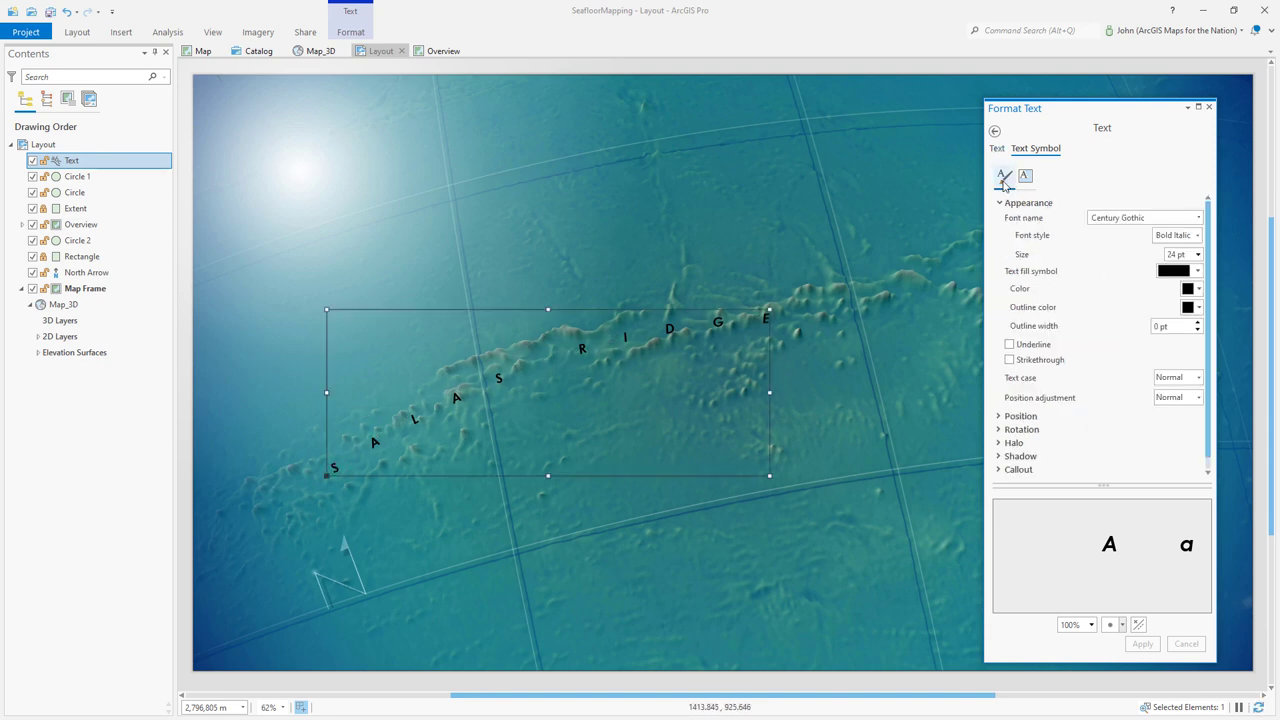
click(1197, 271)
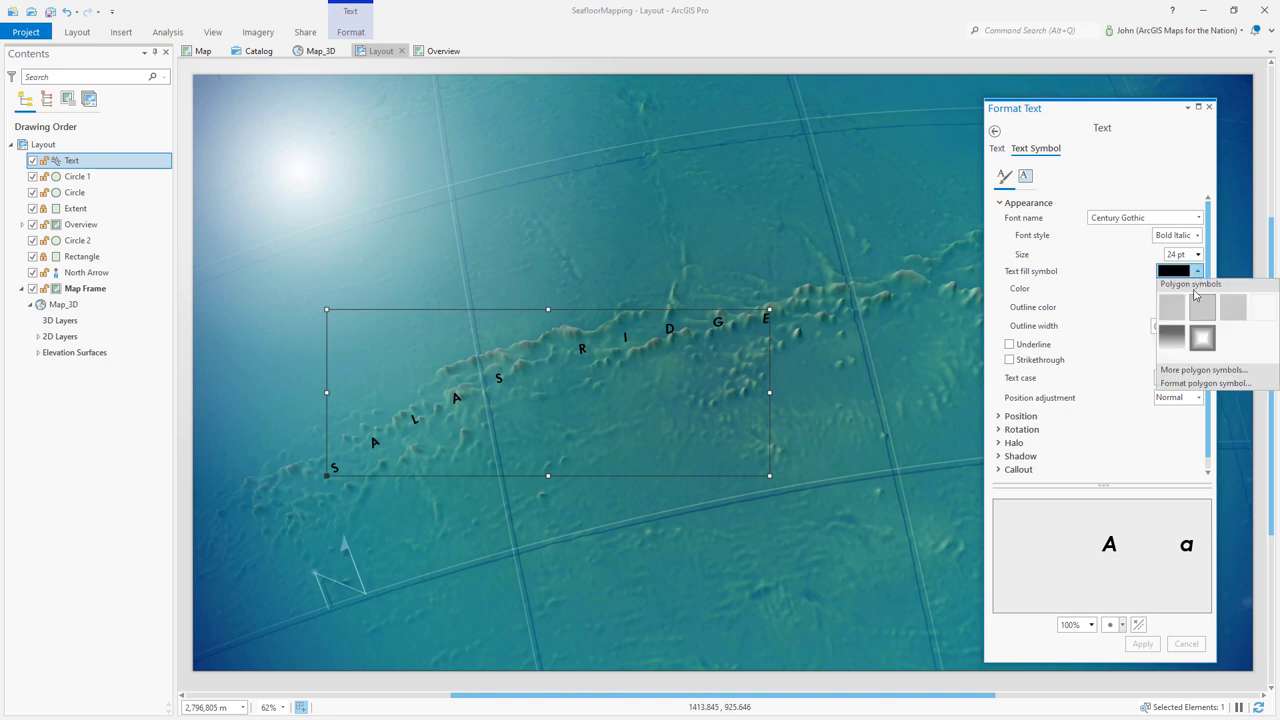
click(1182, 384)
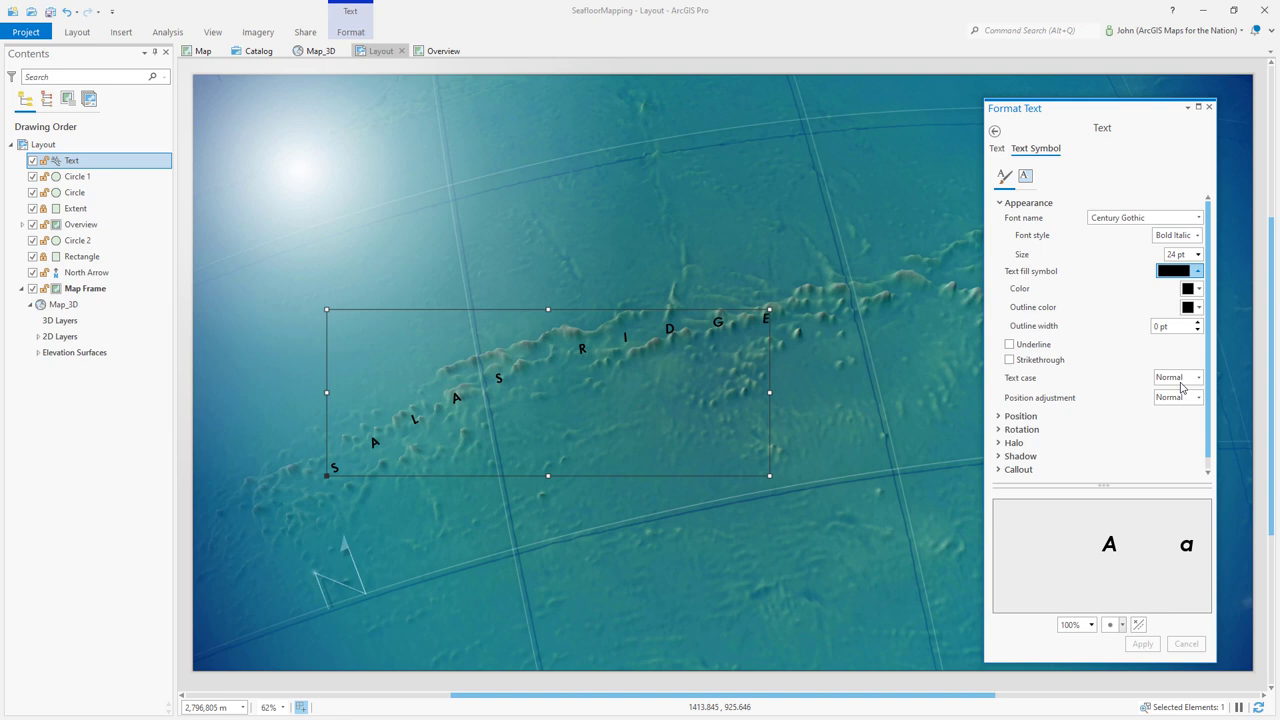
click(1198, 234)
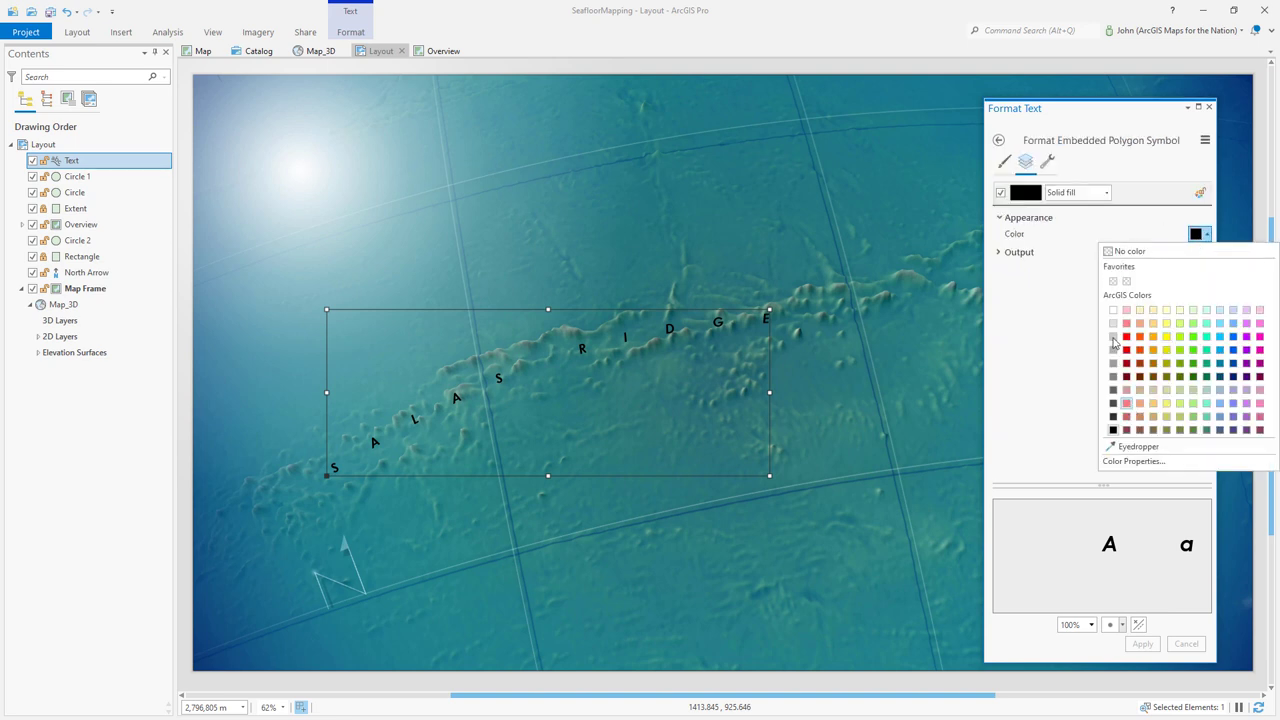
click(1113, 310)
click(1198, 234)
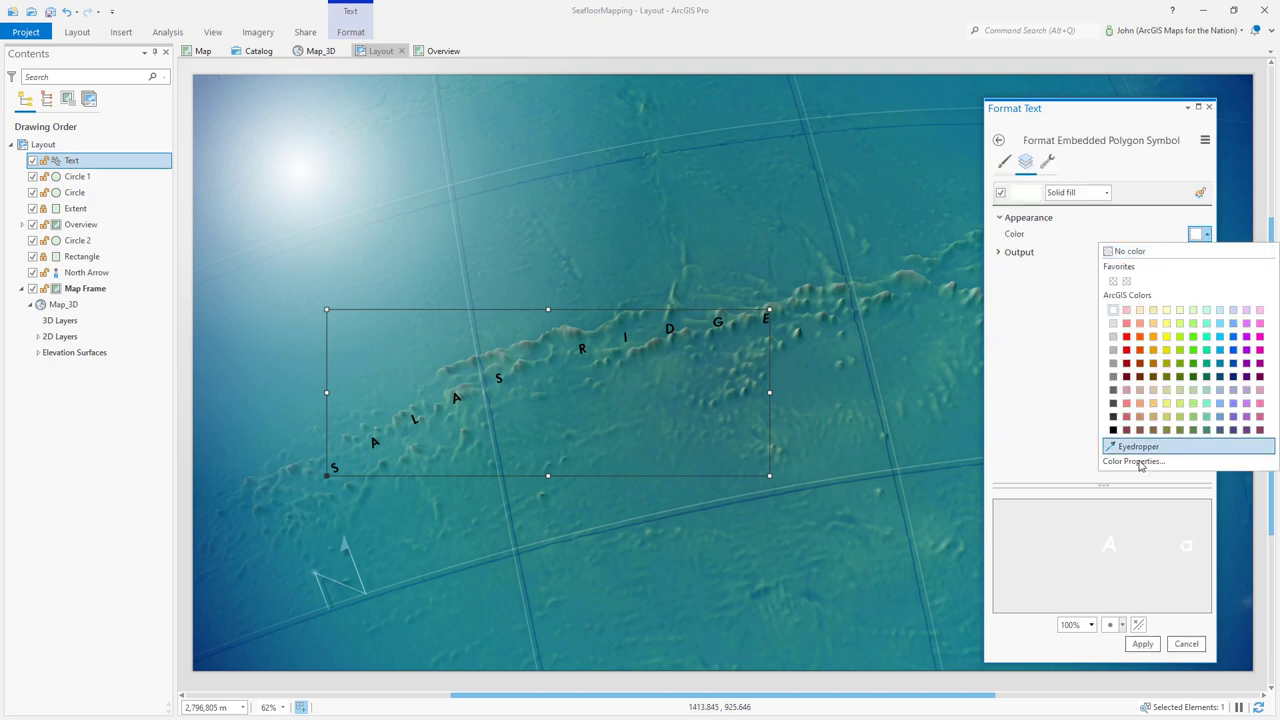
click(1138, 462)
click(1129, 438)
text(40)
key(Tab)
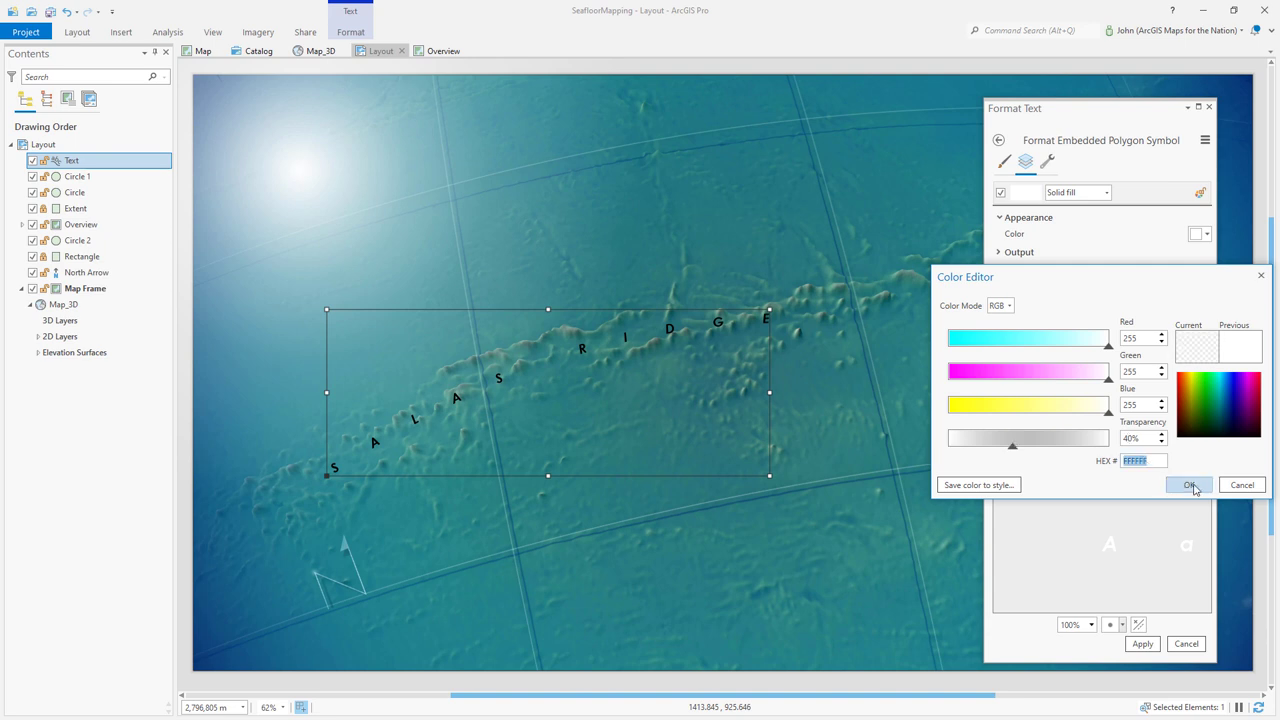
click(1189, 484)
click(1142, 643)
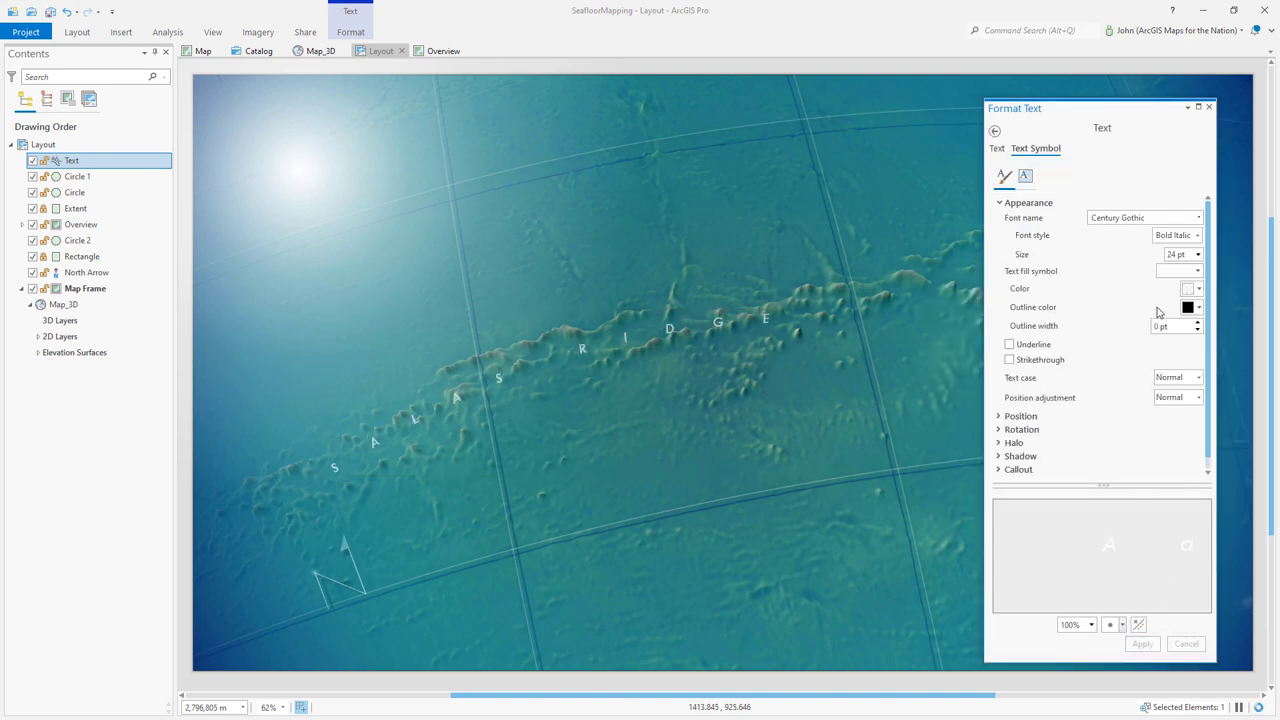
Step: Duplicate the text's fill layer and add an Enclosing polygon effect
click(1197, 271)
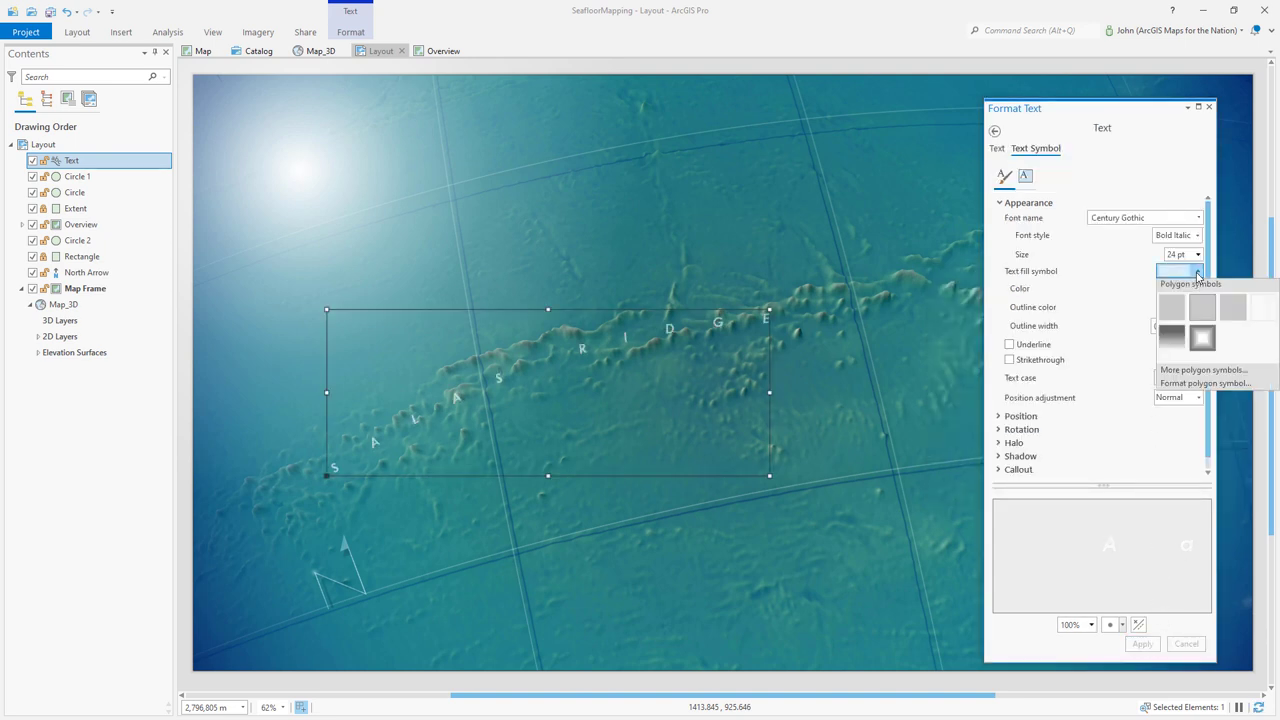
click(1185, 384)
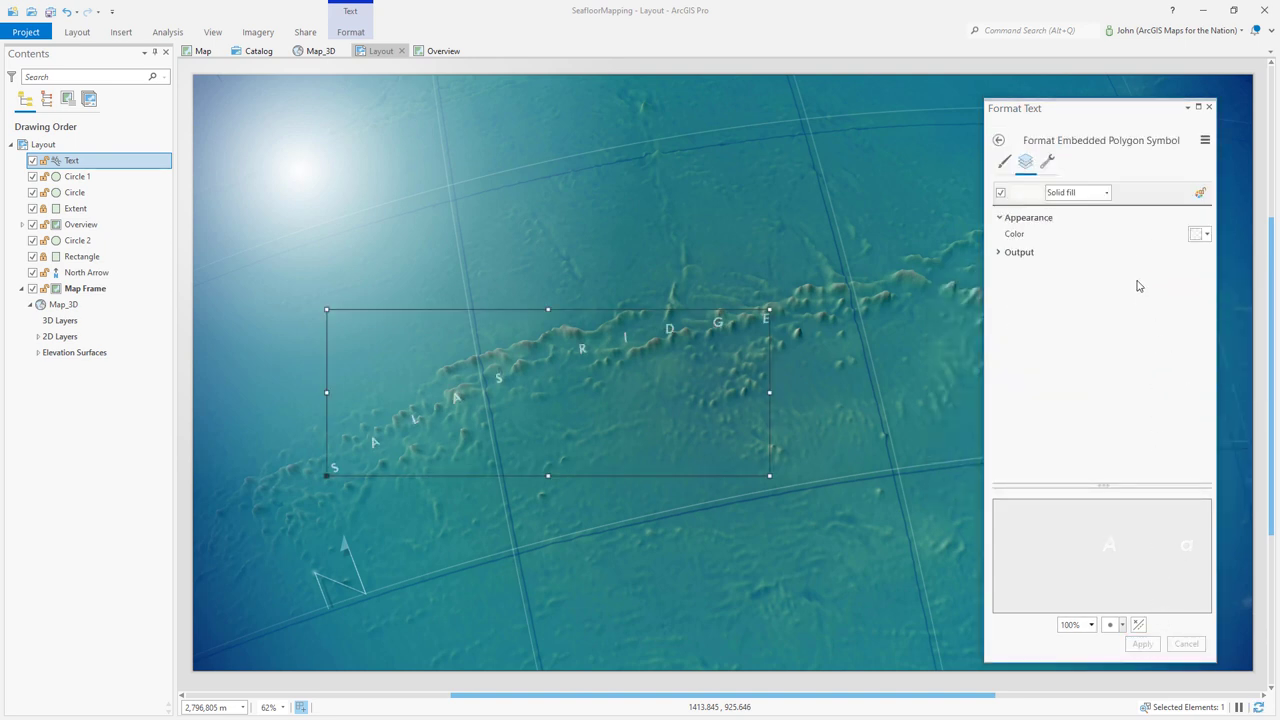
click(1047, 163)
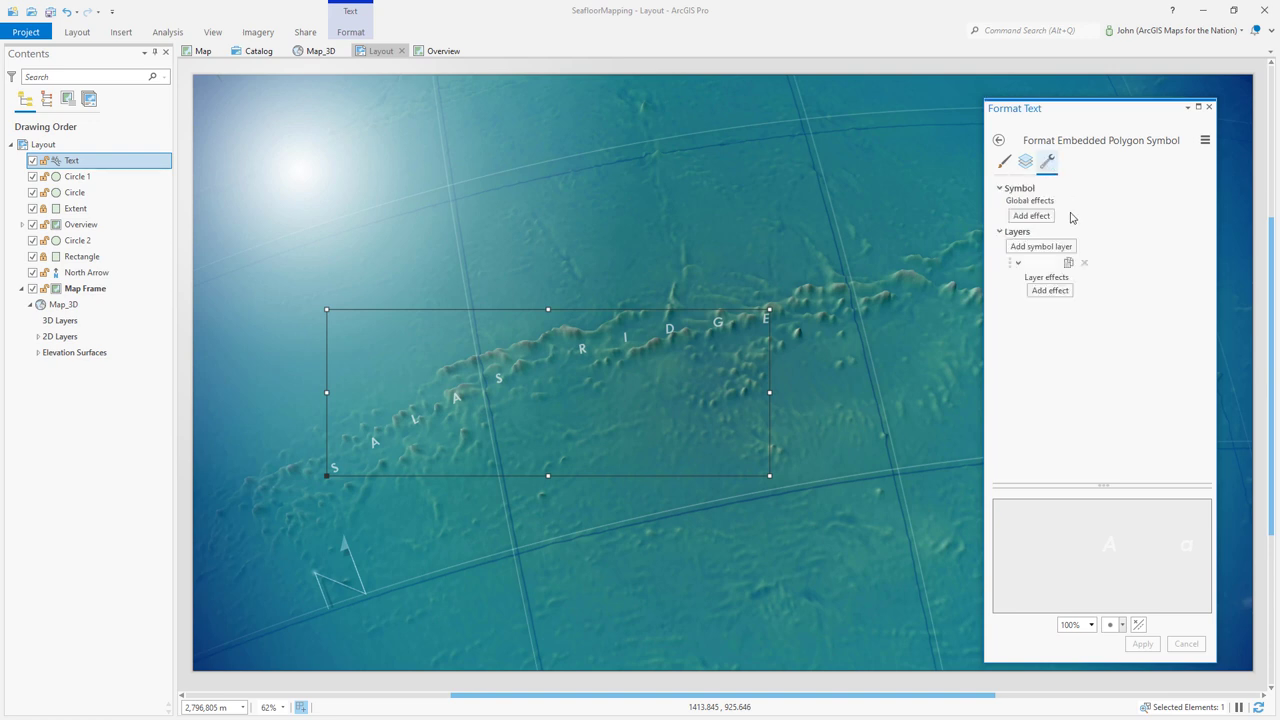
click(1069, 264)
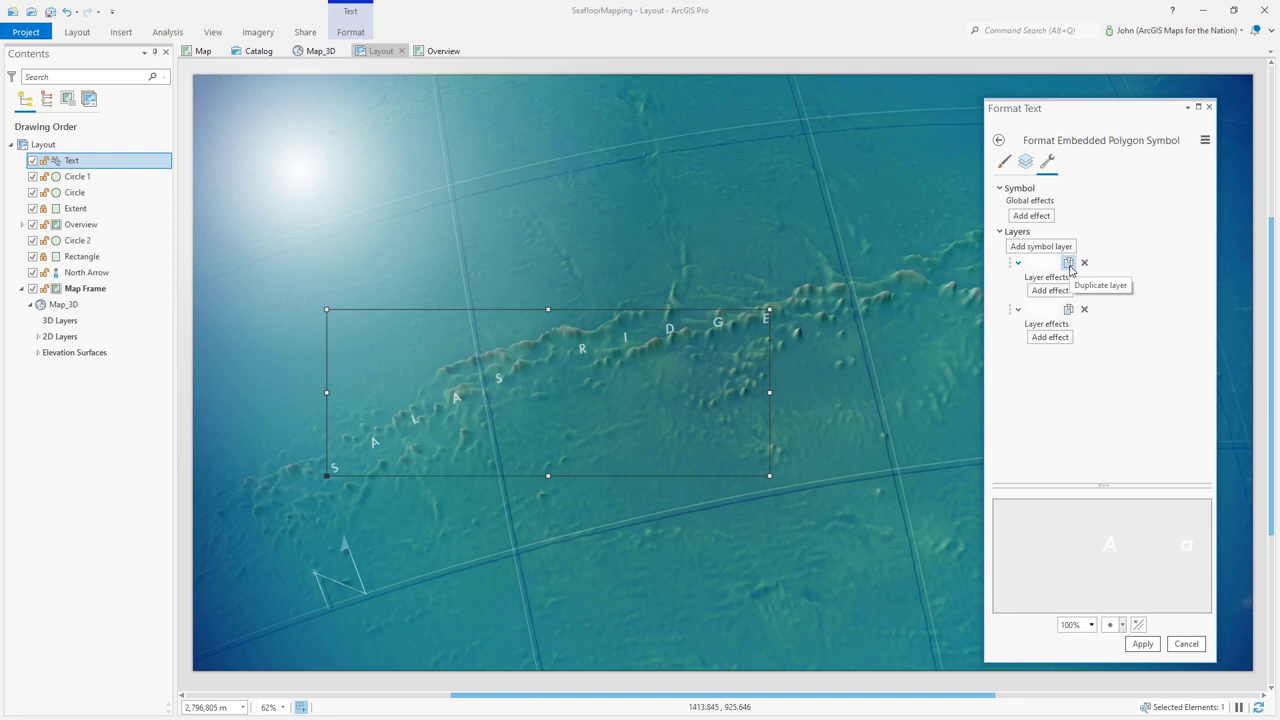
click(1051, 339)
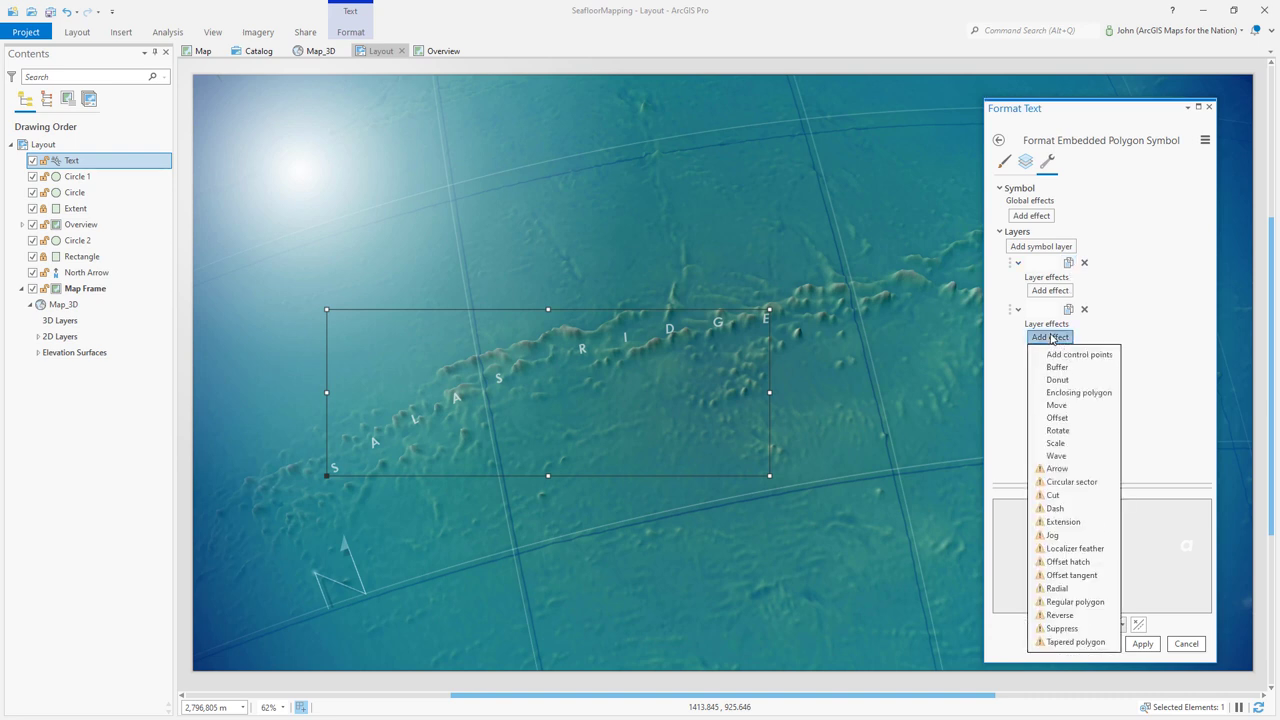
click(1065, 393)
click(1027, 163)
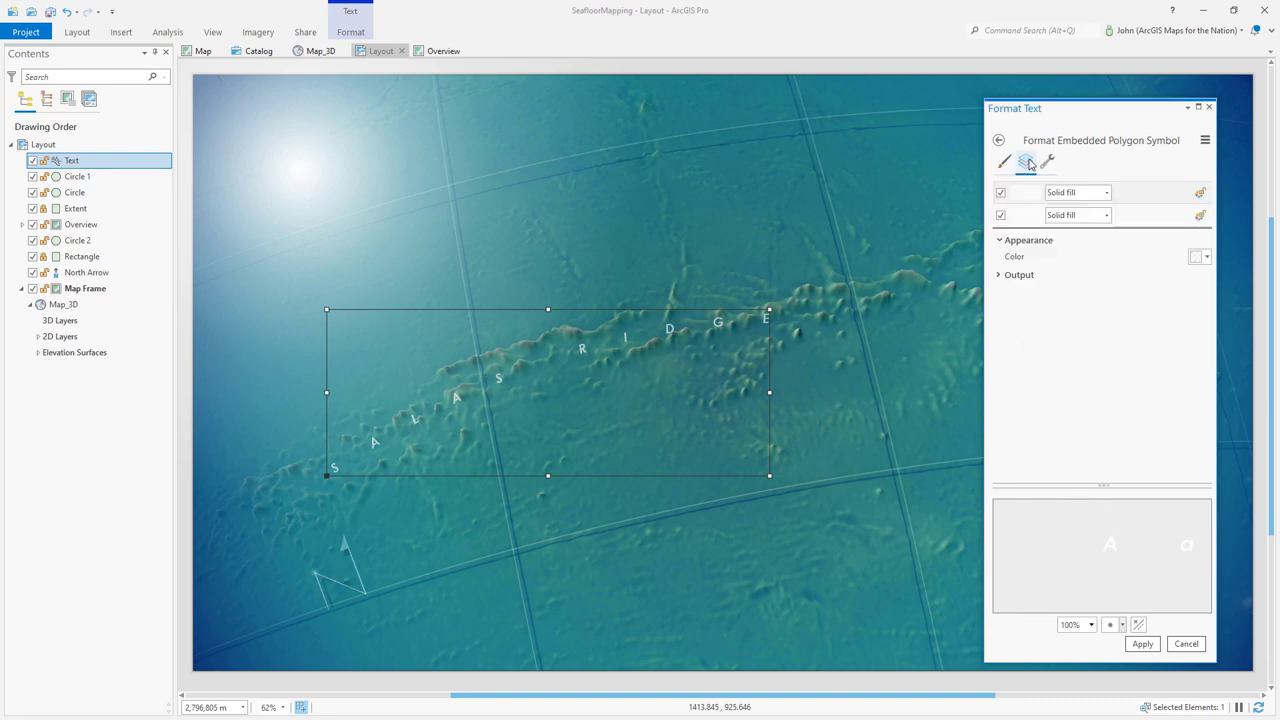
Step: Color the second solid fill layer dark blue at 70% transparency
click(1137, 220)
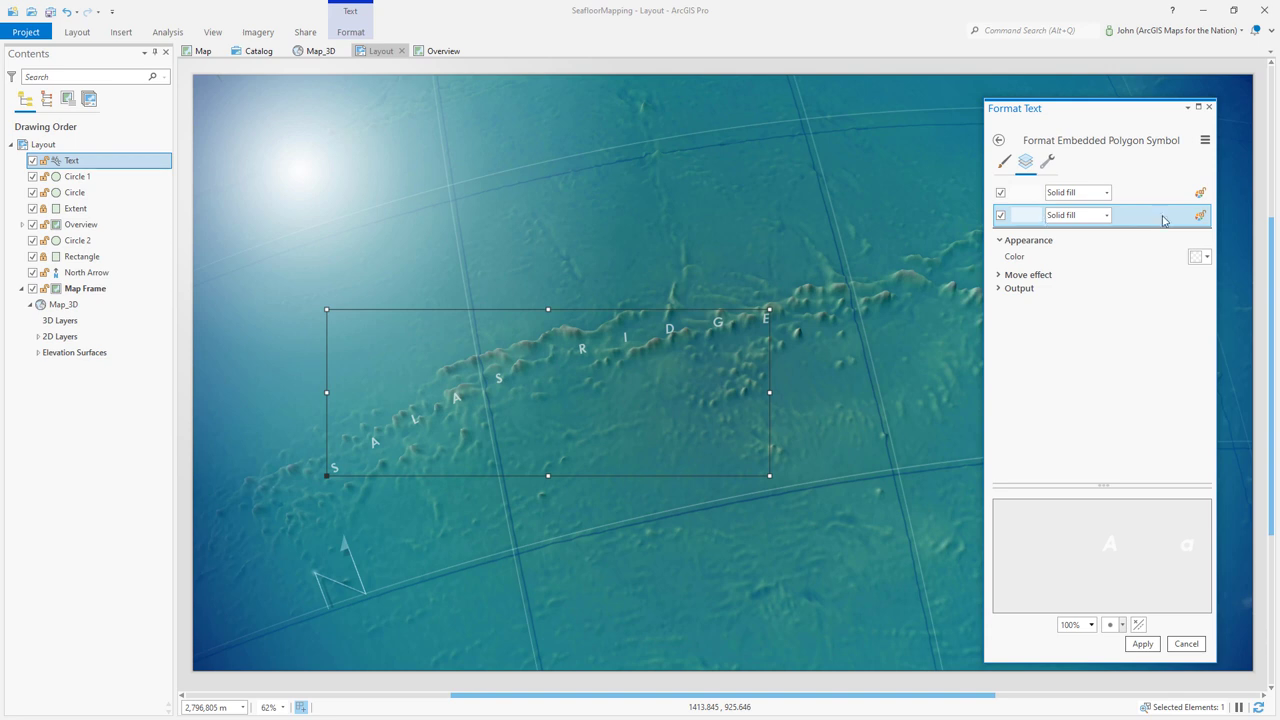
click(1195, 259)
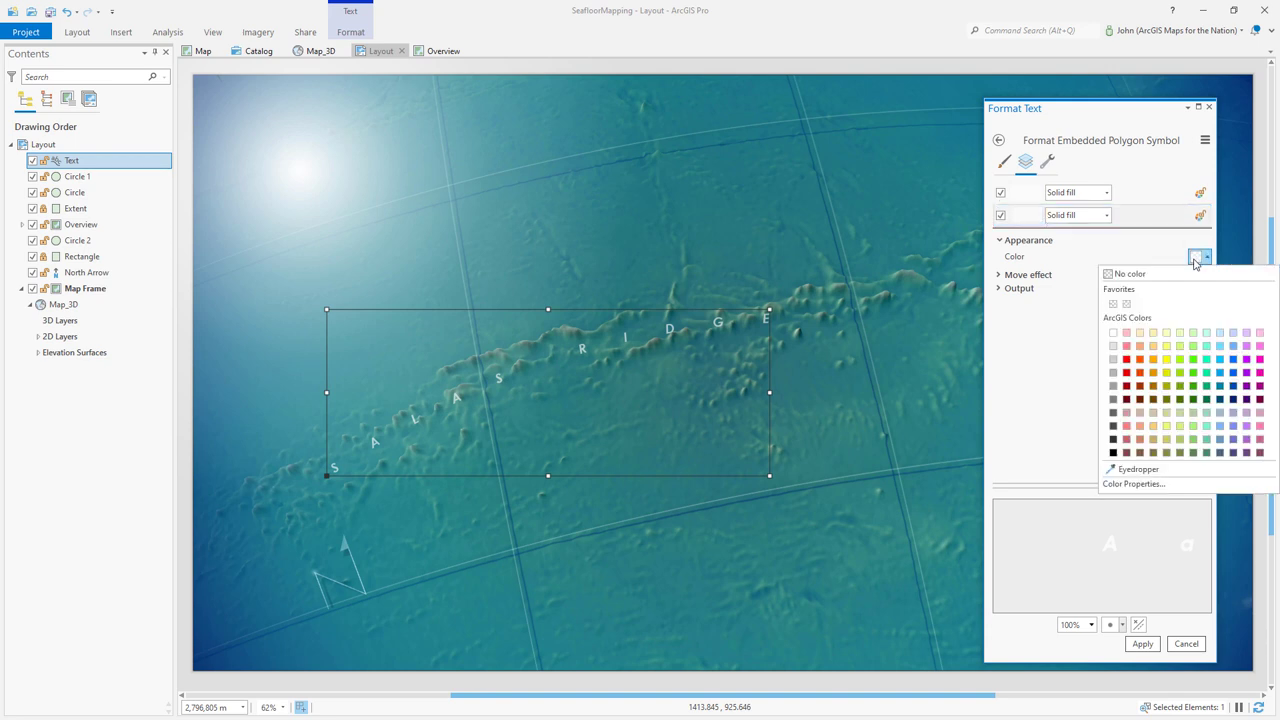
click(1233, 399)
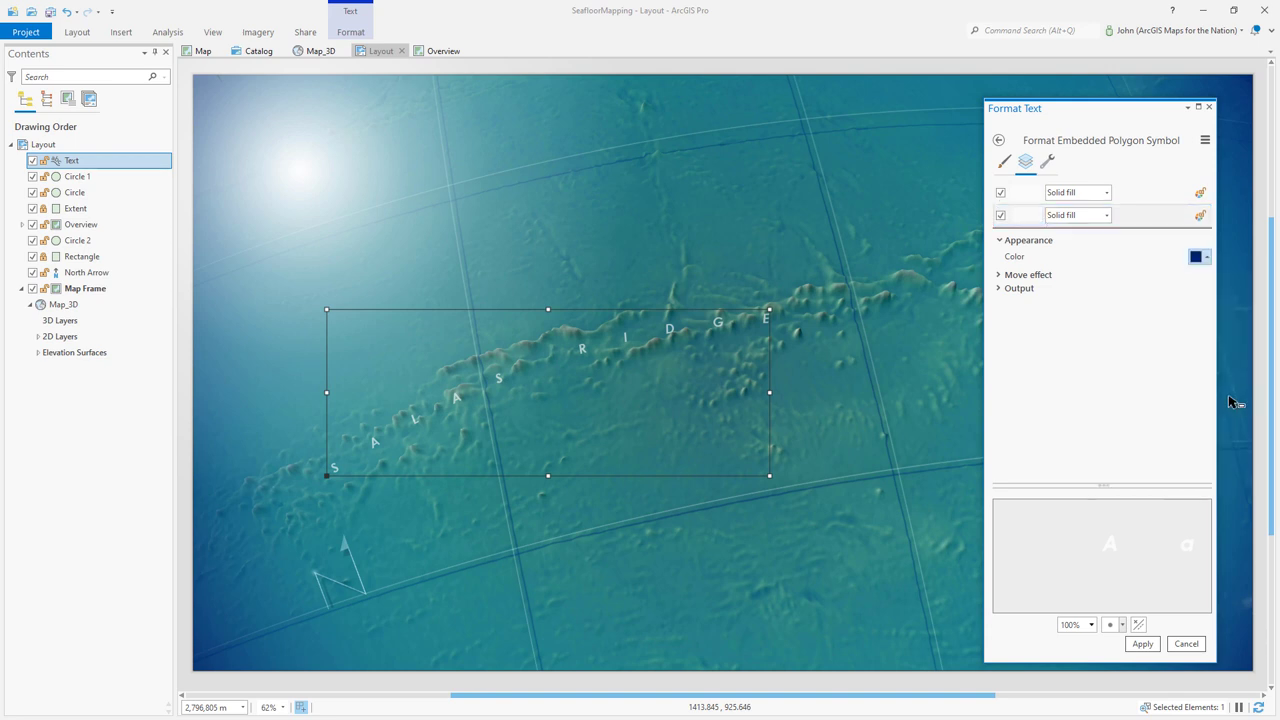
click(1200, 257)
click(1150, 484)
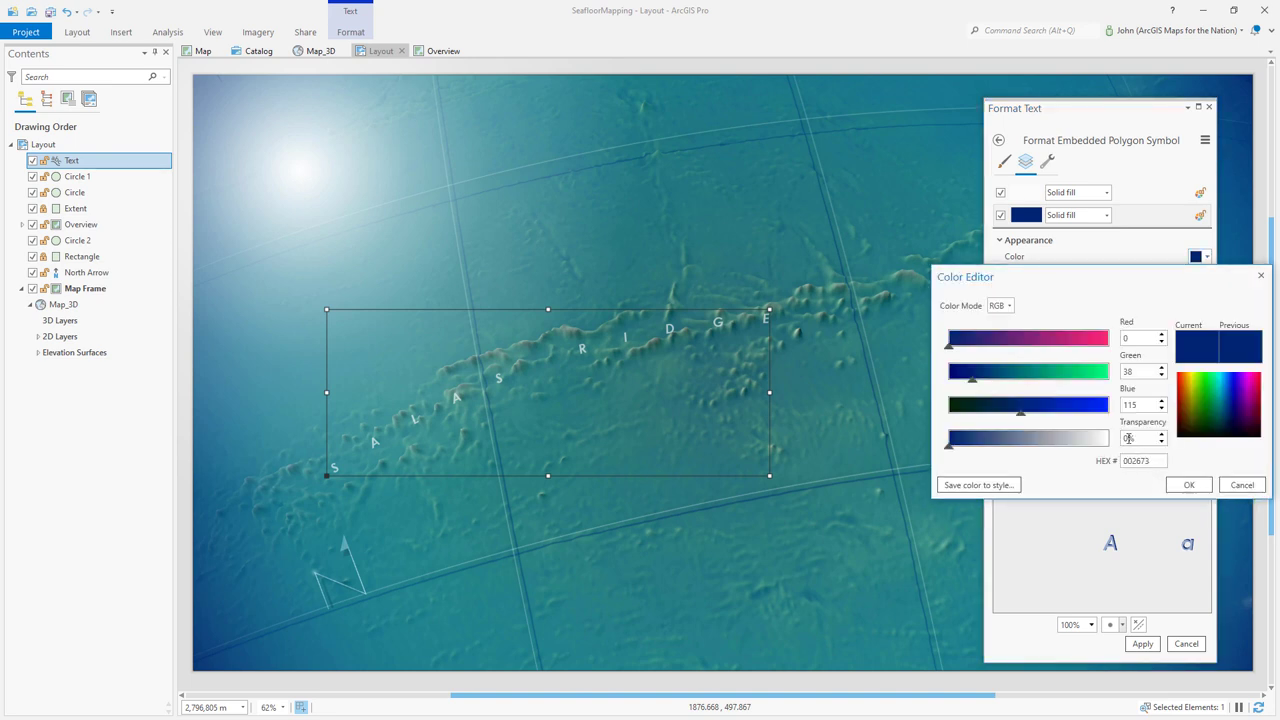
click(1127, 438)
text(70)
key(Tab)
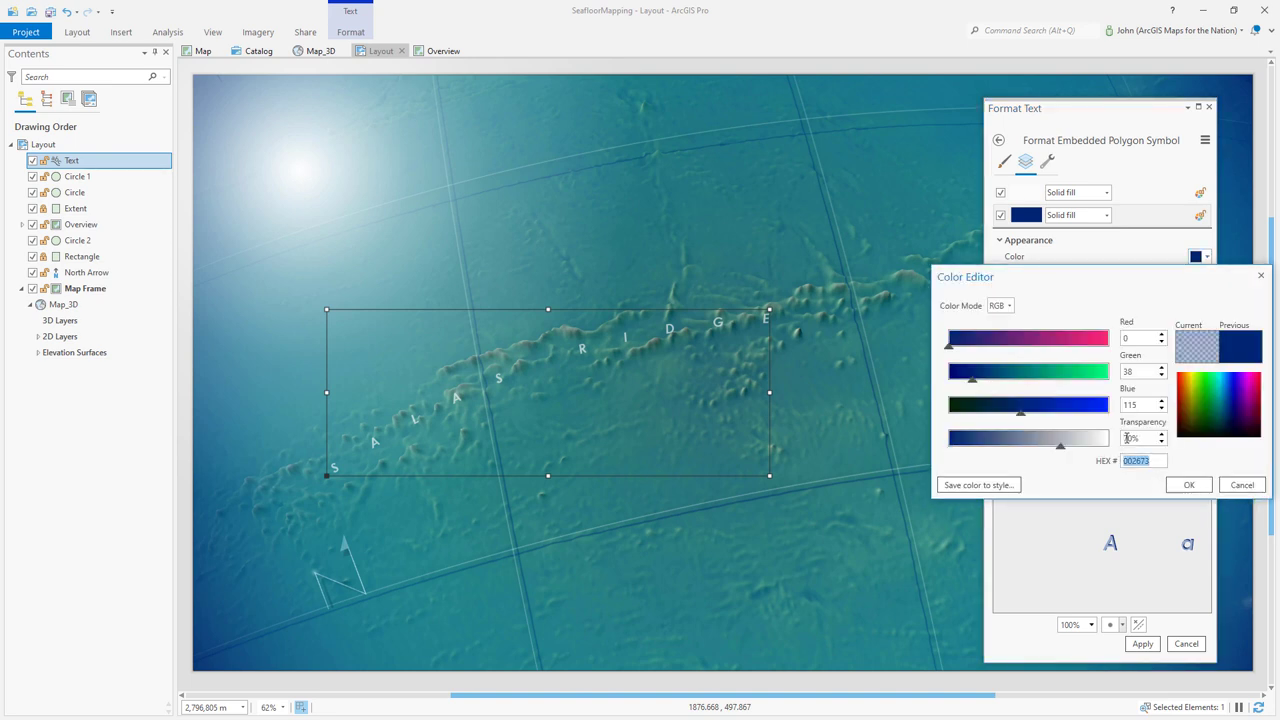
click(1190, 487)
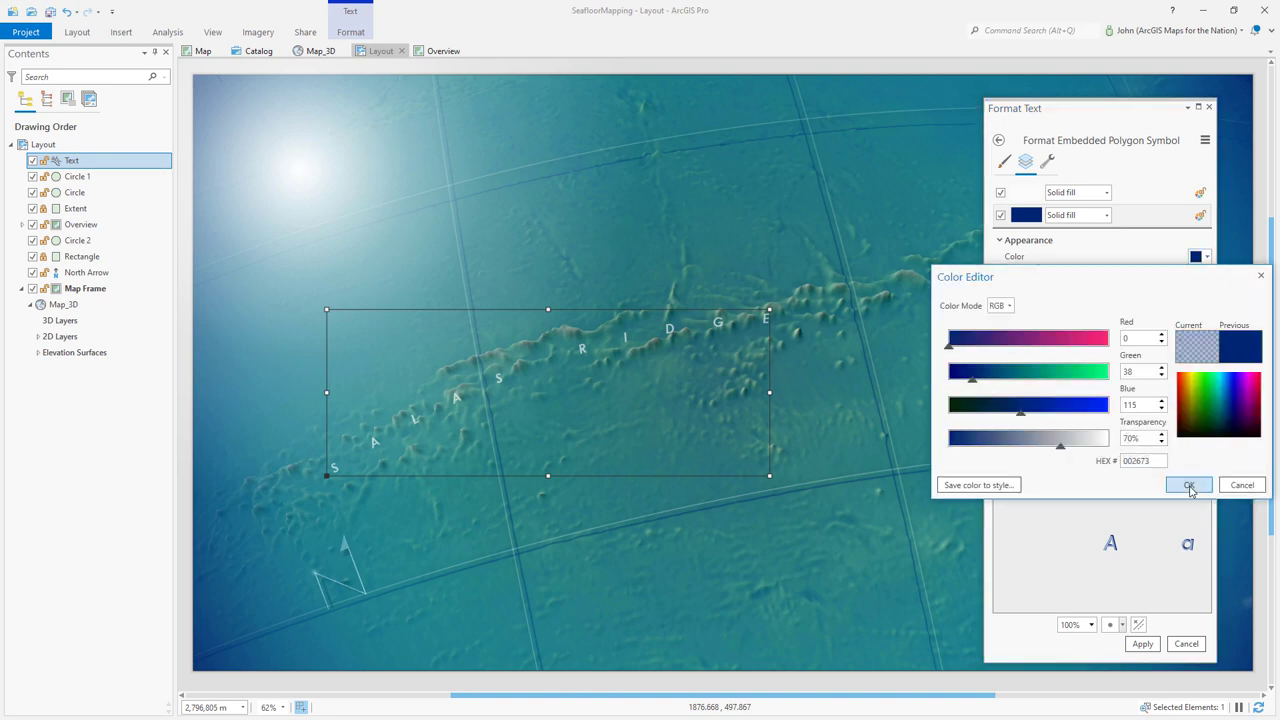
Step: Offset the shadow fill layer 4 pt right and 18 pt down, and apply
click(1137, 210)
click(1003, 278)
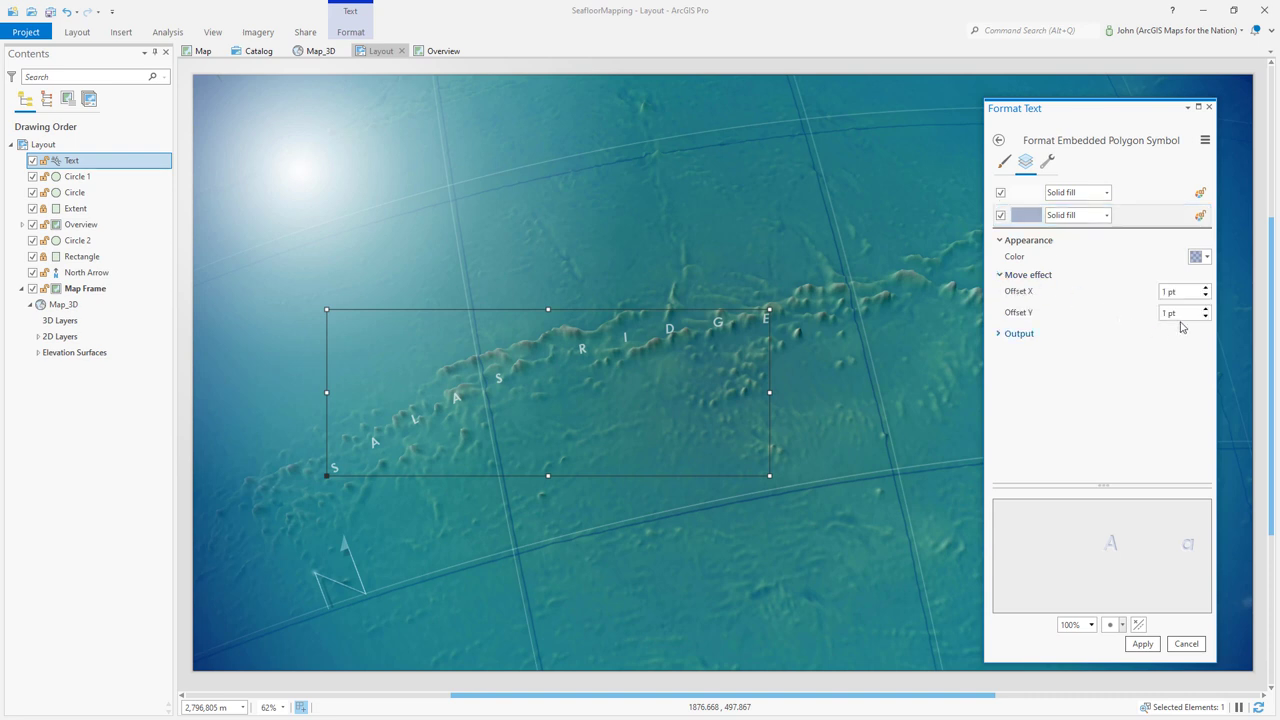
click(1206, 317)
click(1206, 317)
click(1206, 317)
click(1206, 317)
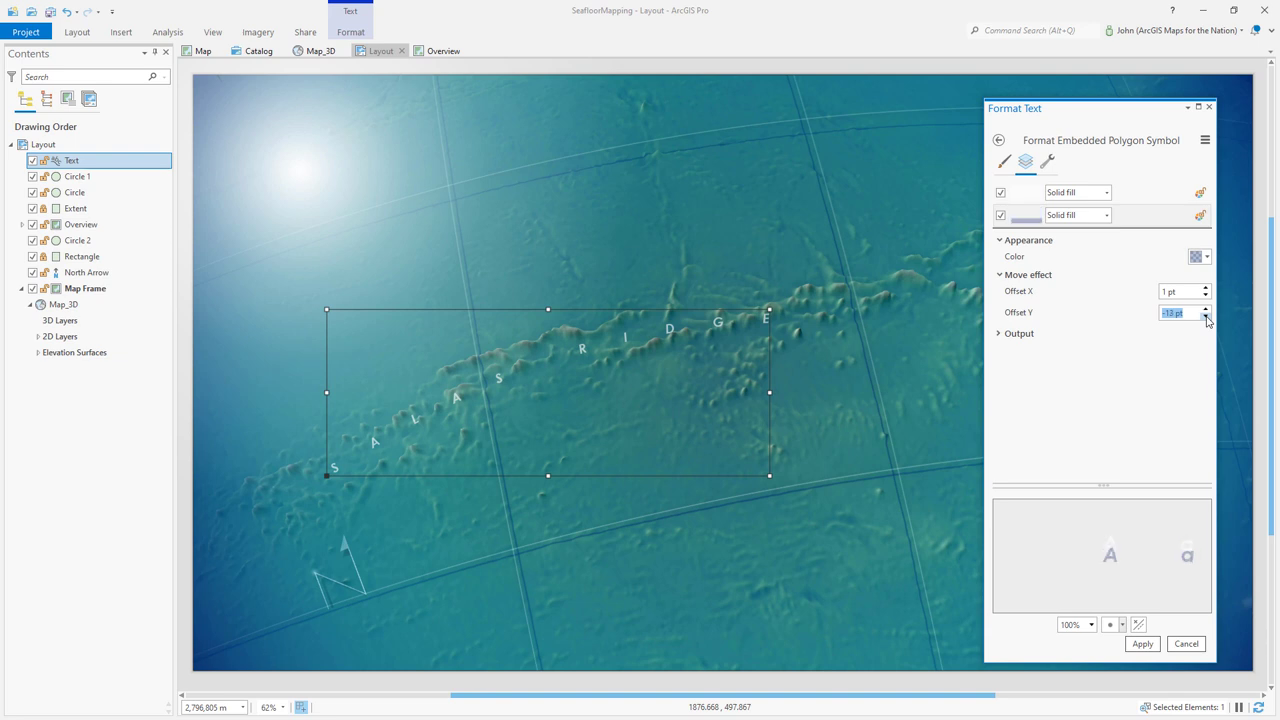
click(1206, 317)
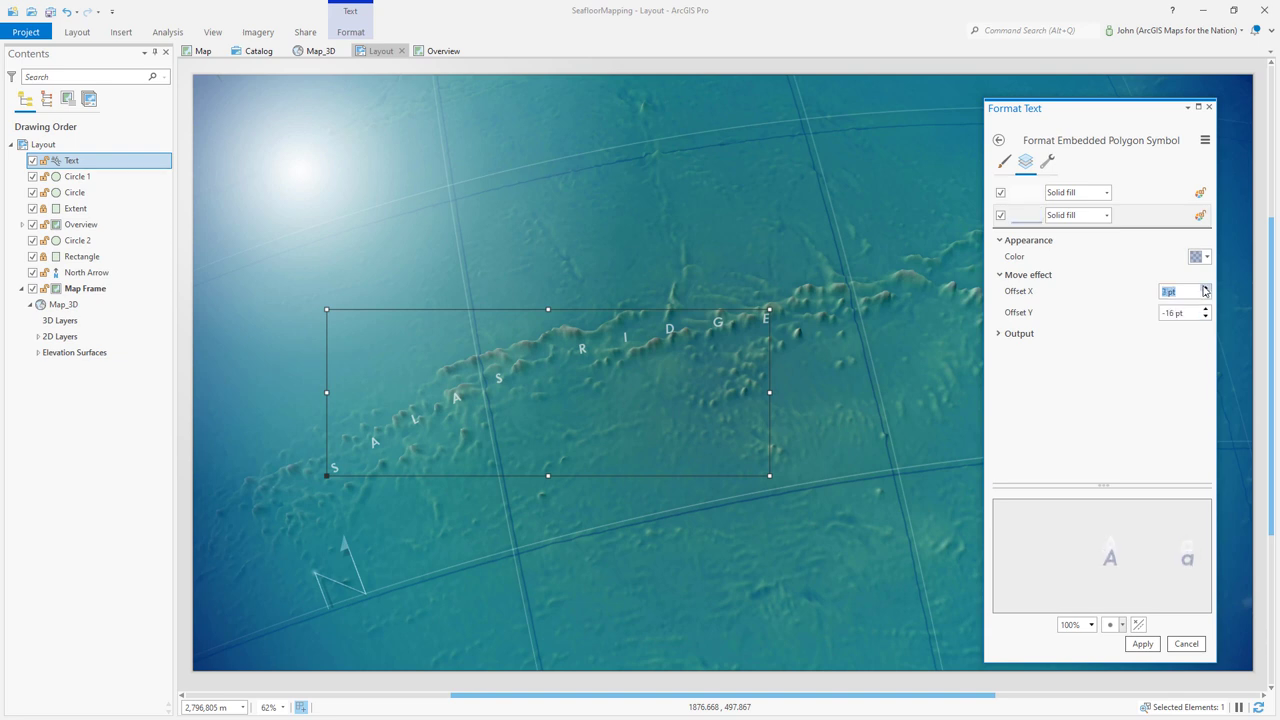
click(1205, 287)
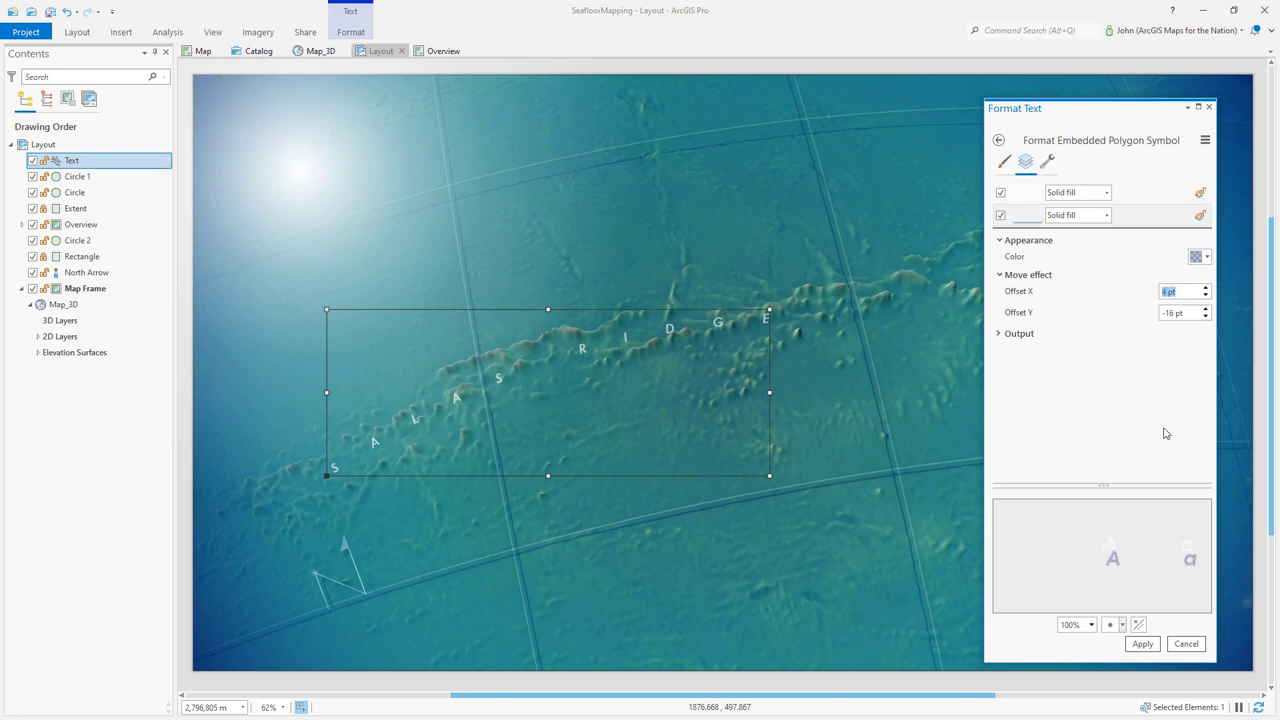
click(1143, 645)
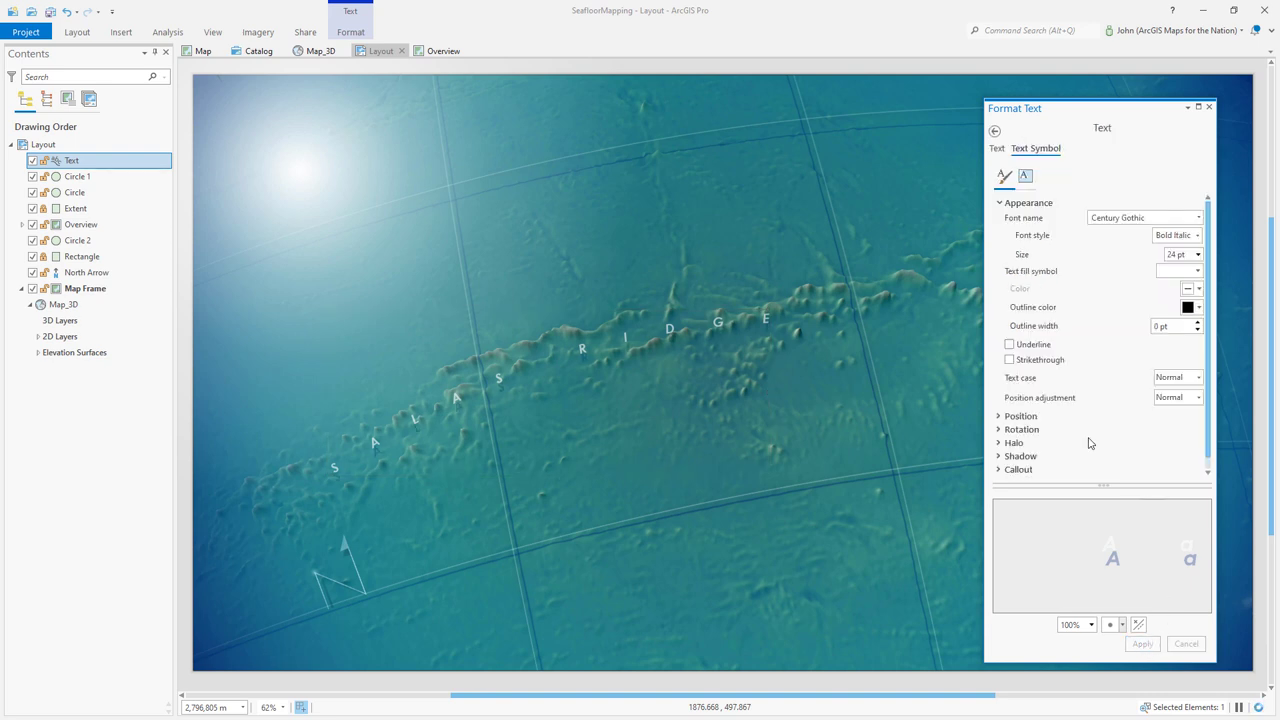
Step: Select the SALAS RIDGE label and close the Format Text pane
click(527, 397)
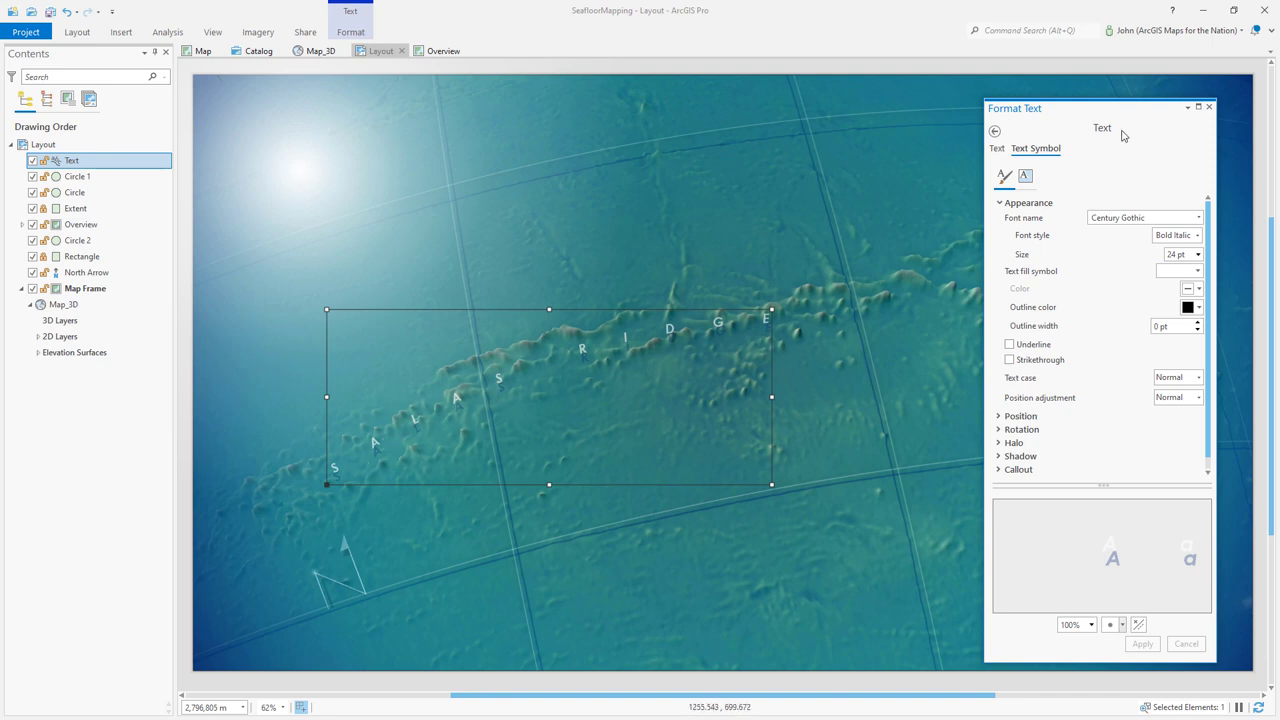
click(1210, 107)
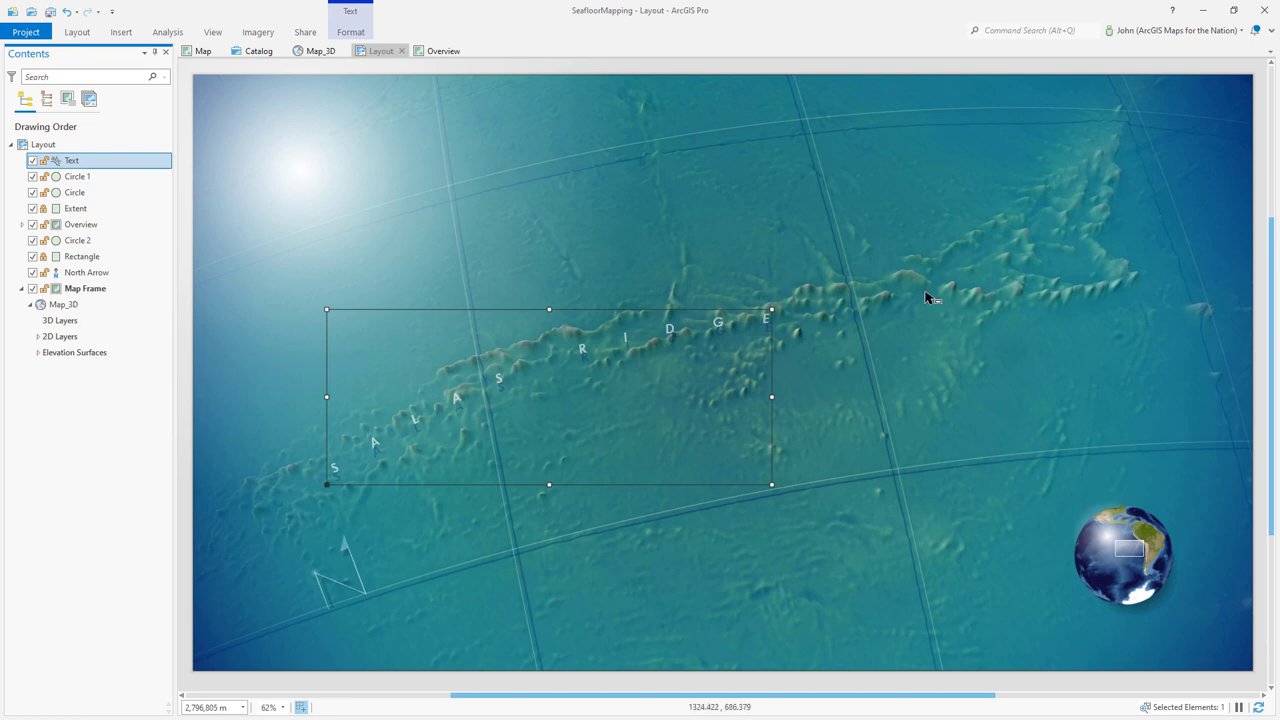
Step: Duplicate the SALAS RIDGE label onto the eastern ridge and reshape its curved path
key(ctrl+d)
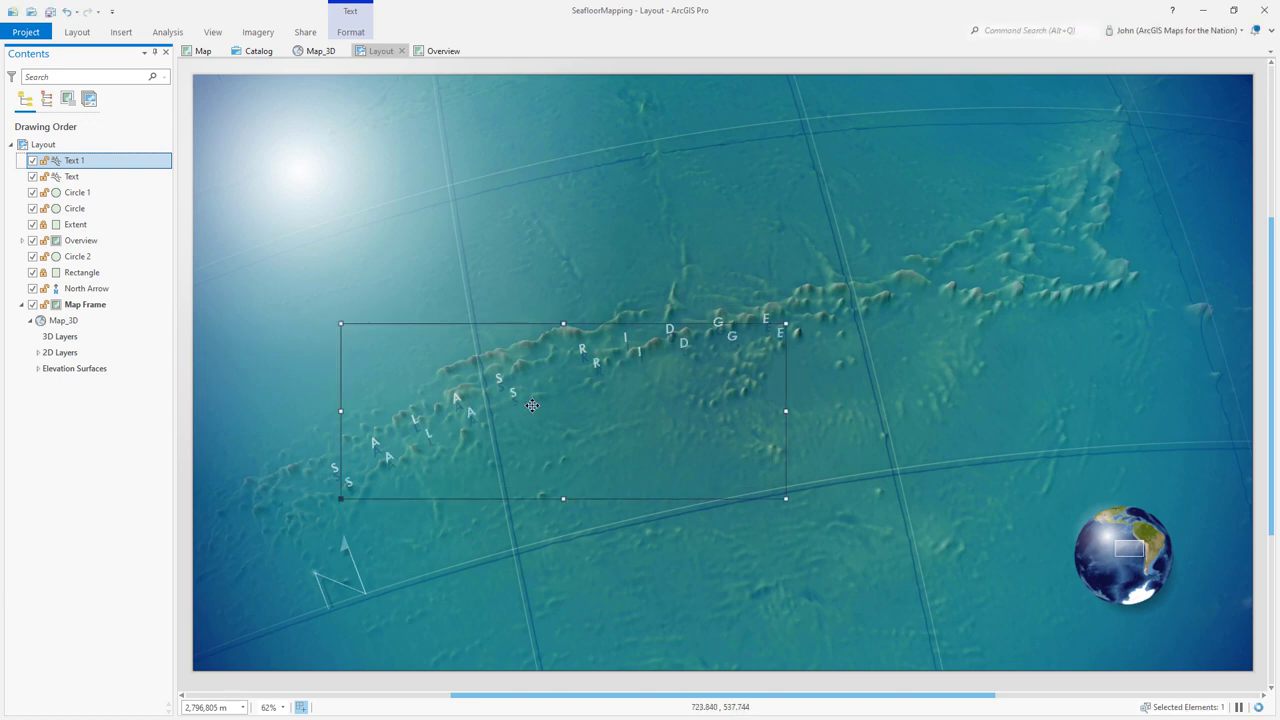
drag(472, 416, 898, 300)
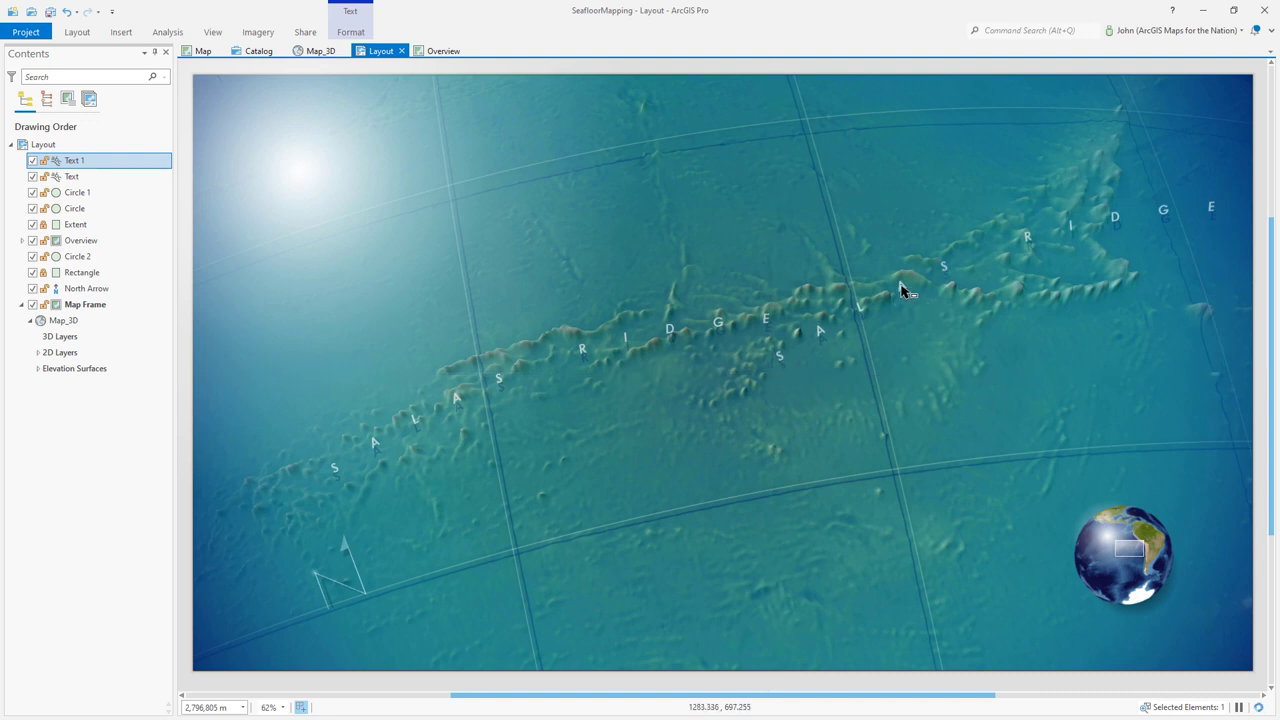
right_click(900, 290)
click(943, 641)
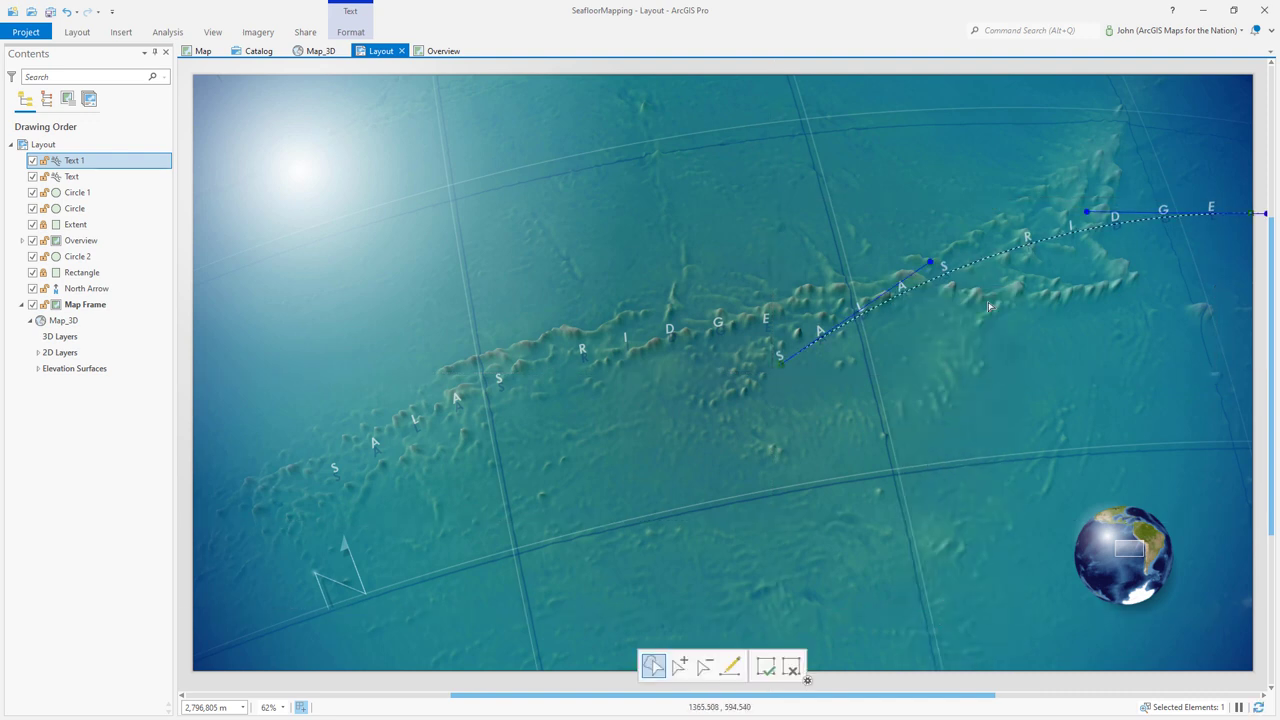
drag(1087, 212, 1098, 287)
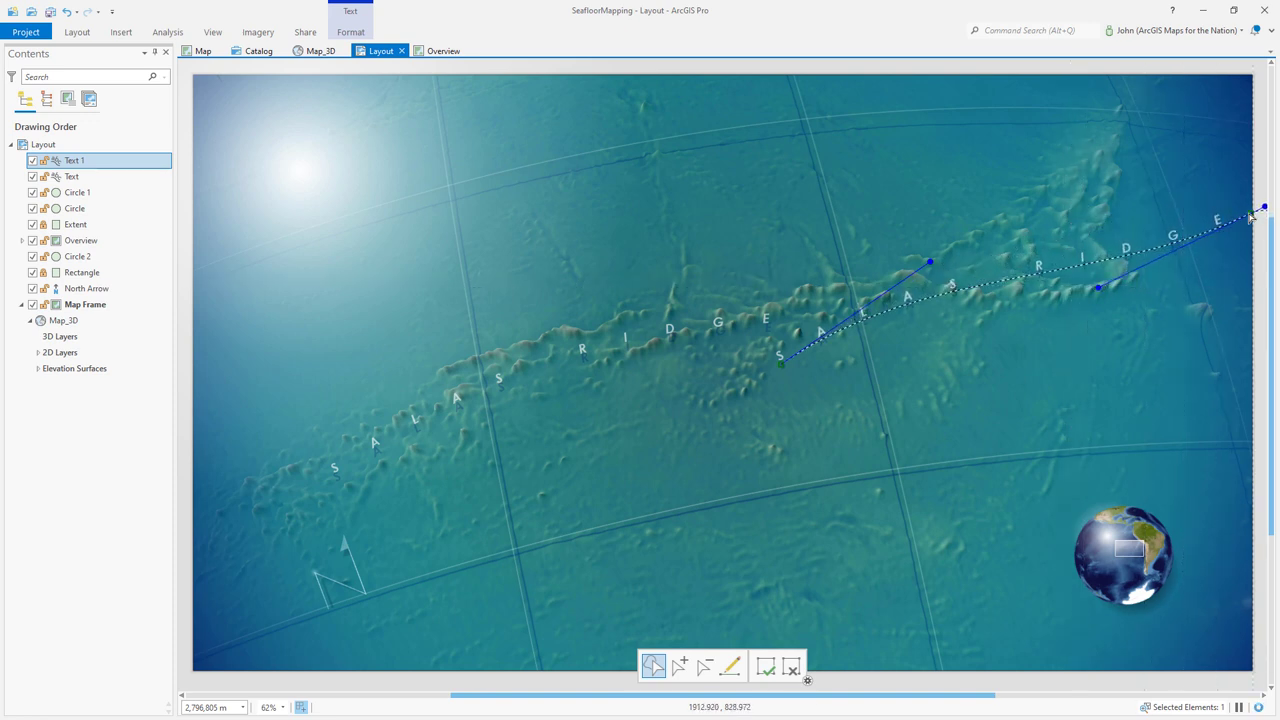
drag(1262, 208, 1170, 176)
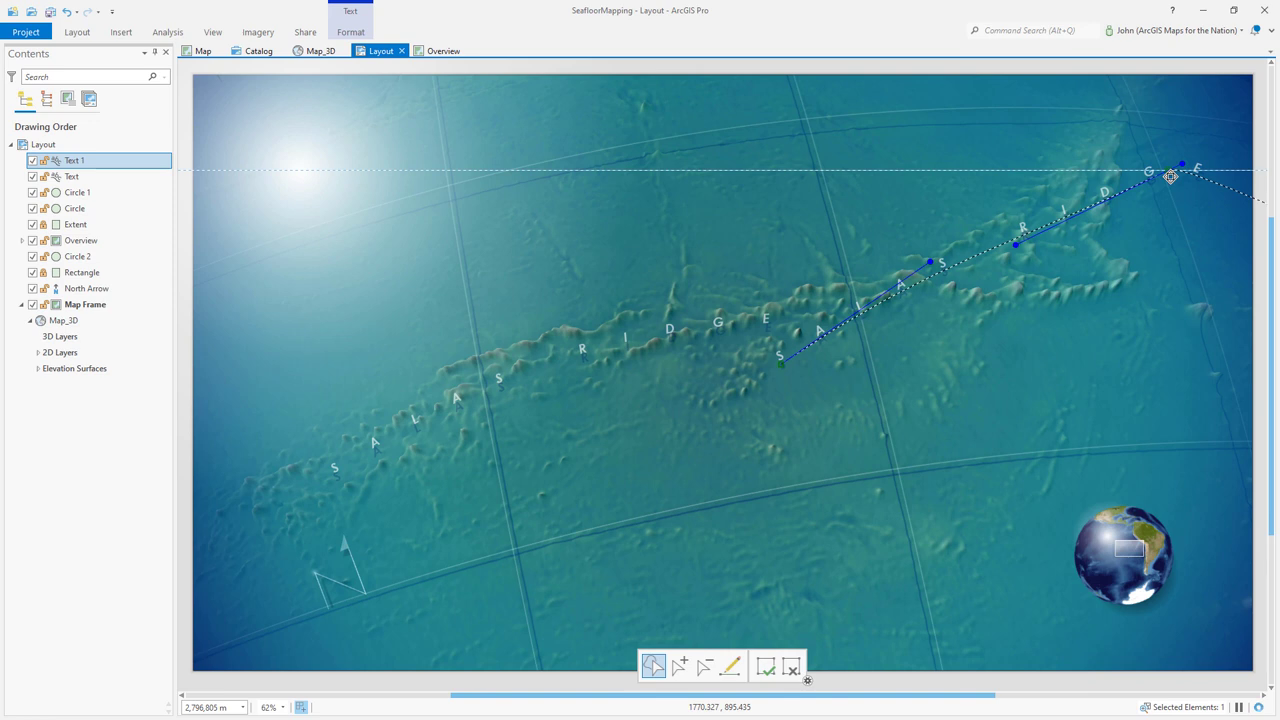
drag(1014, 242, 1056, 282)
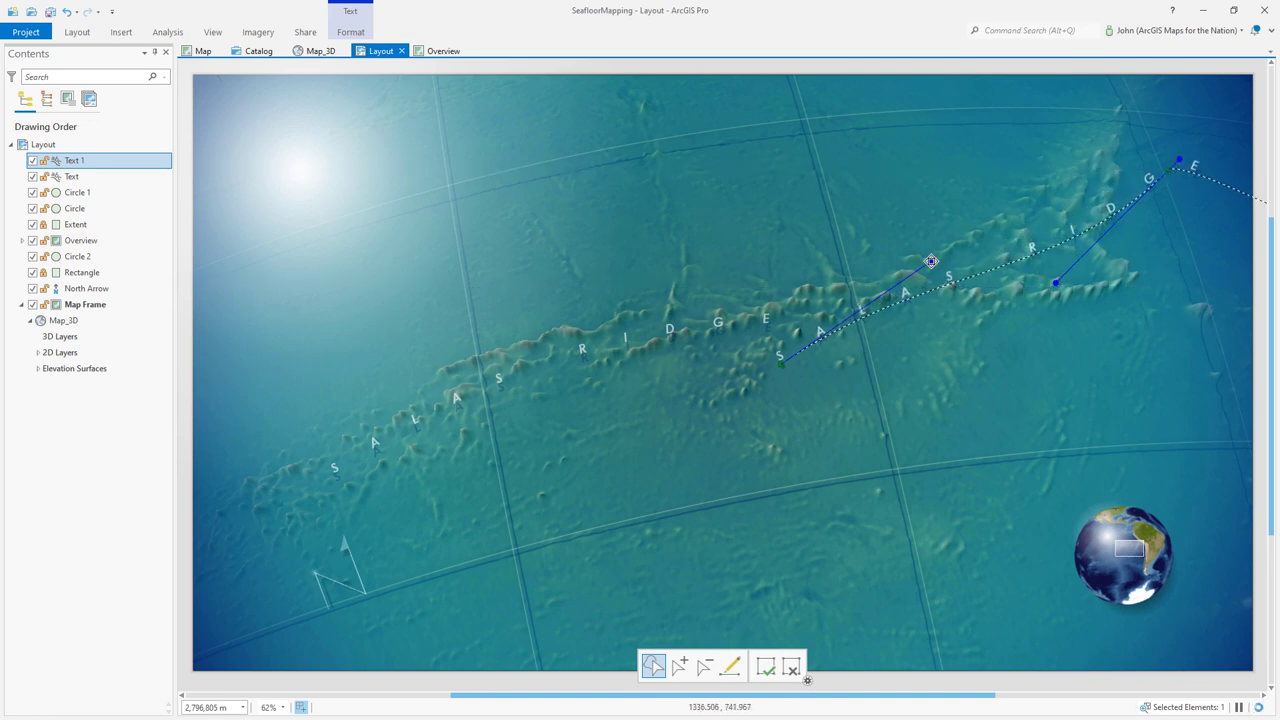
drag(931, 261, 976, 341)
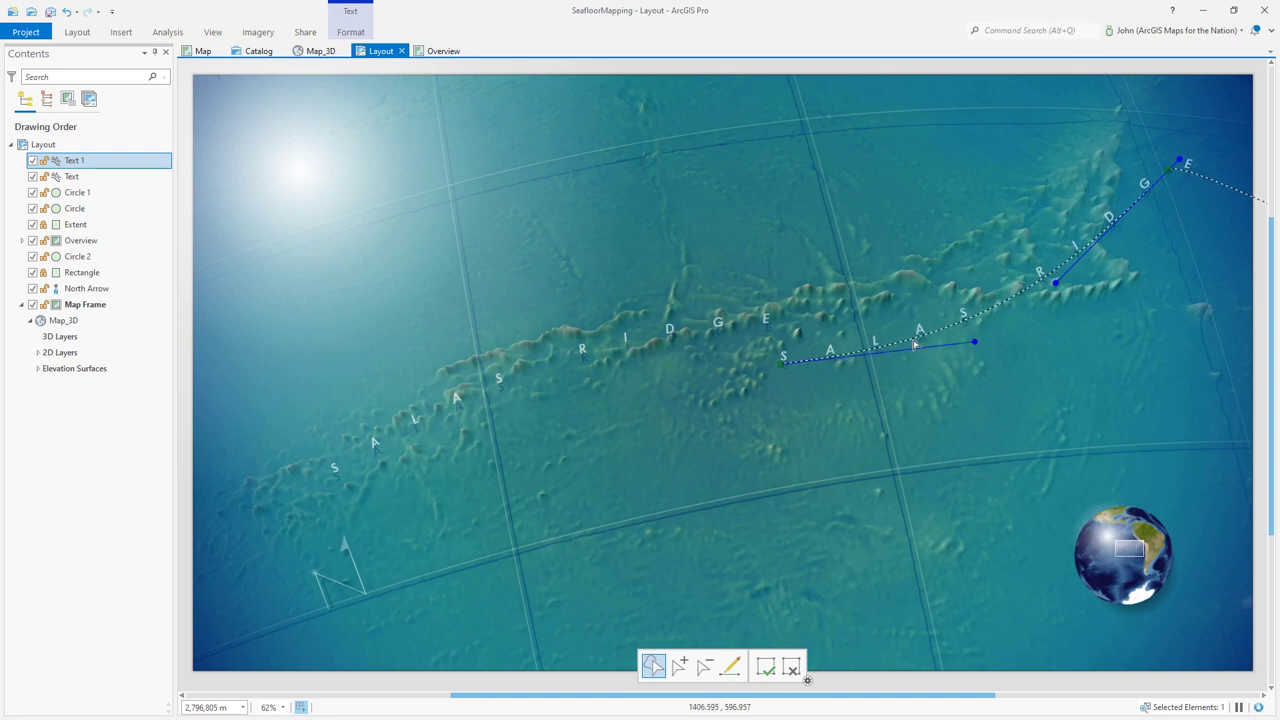
scroll(913, 344, down, 1)
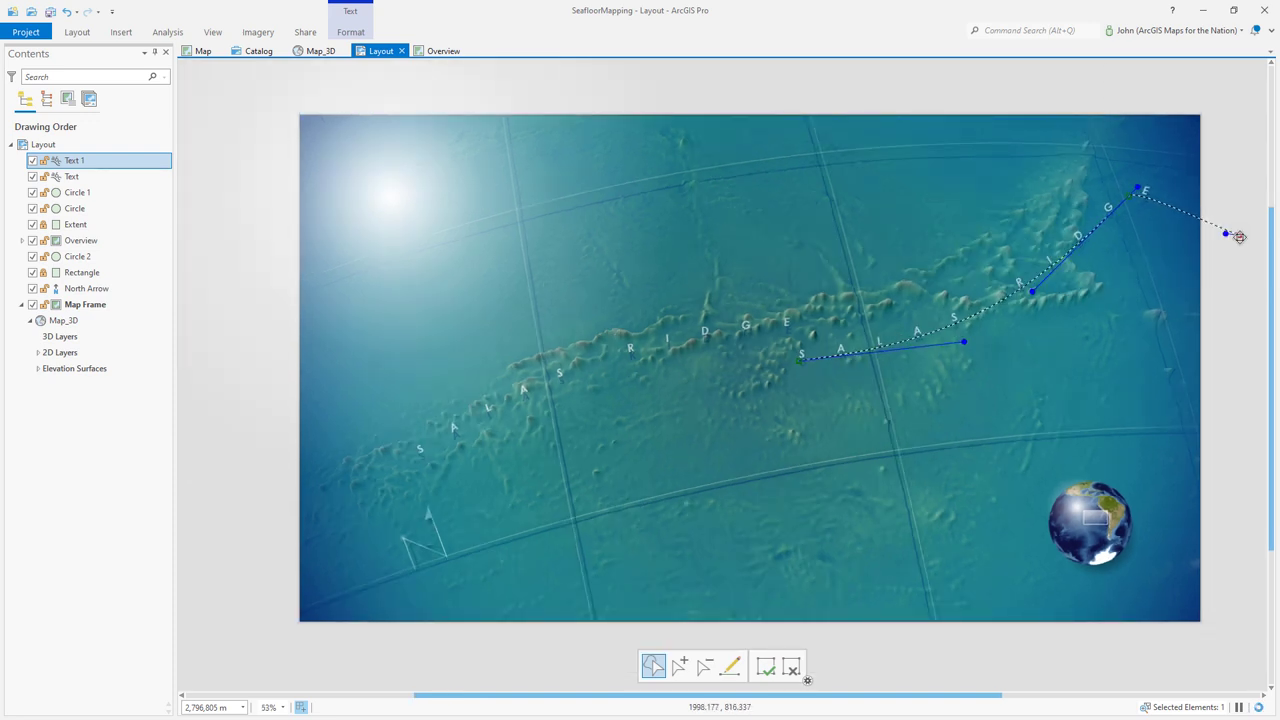
drag(1239, 230, 1157, 158)
click(765, 666)
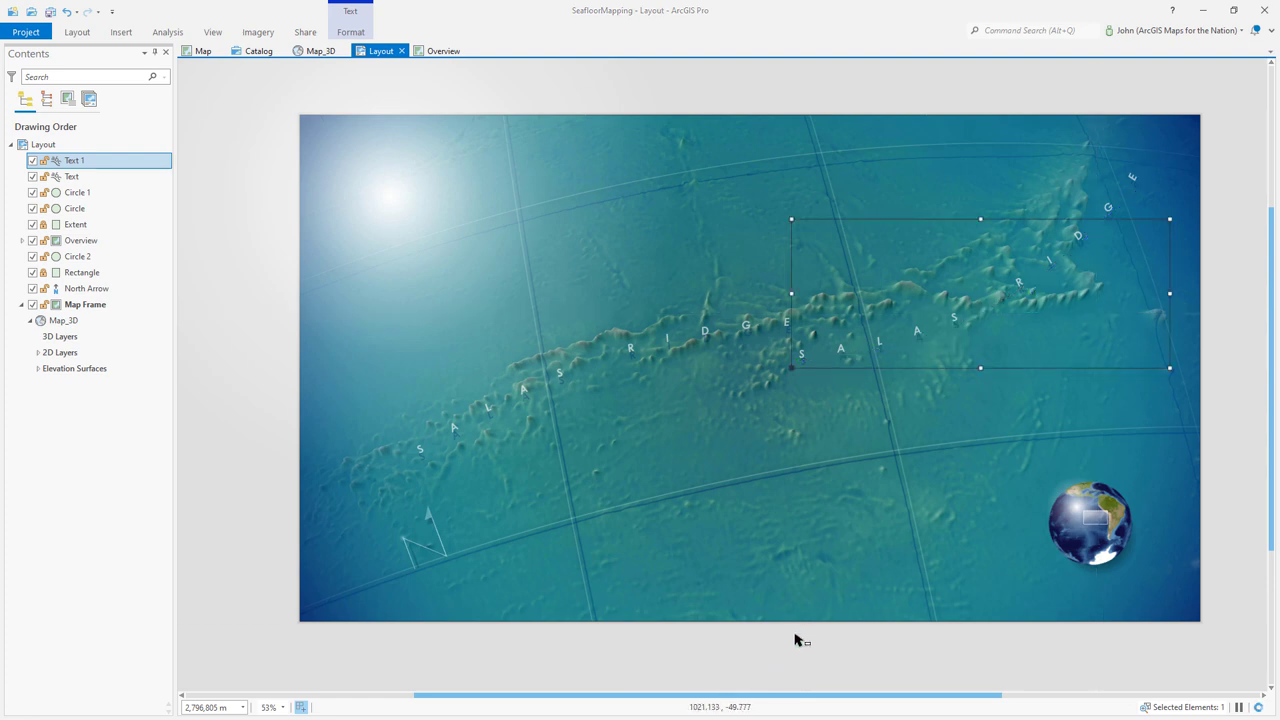
Step: Change the copied label's text from SALAS to GOMEZ RIDGE
double_click(928, 328)
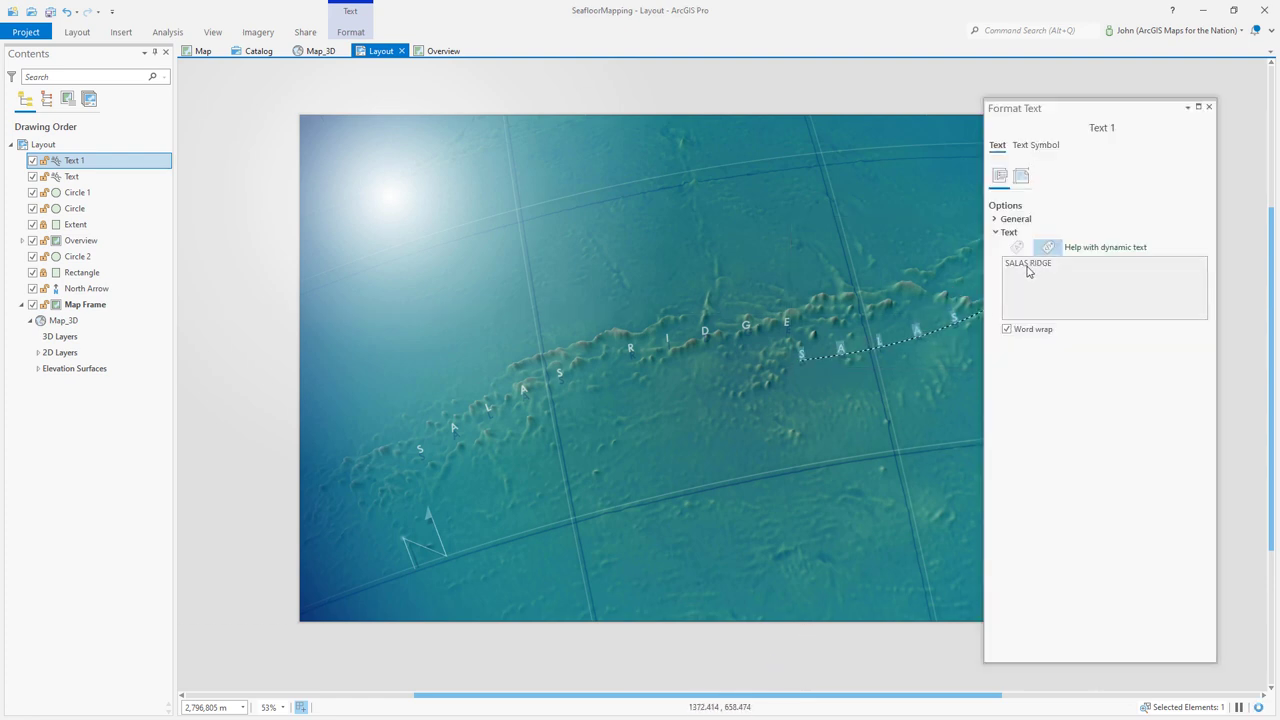
click(1028, 270)
drag(1030, 263, 996, 263)
text(GOMEZ)
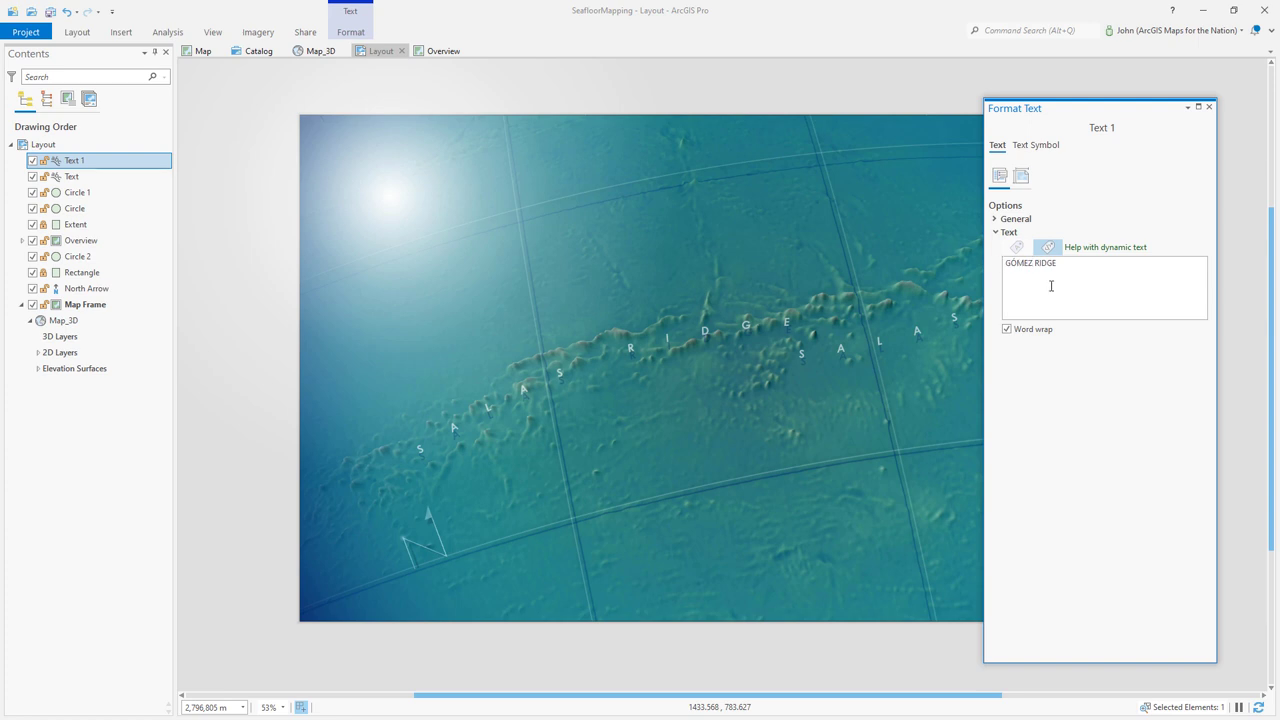
click(1209, 107)
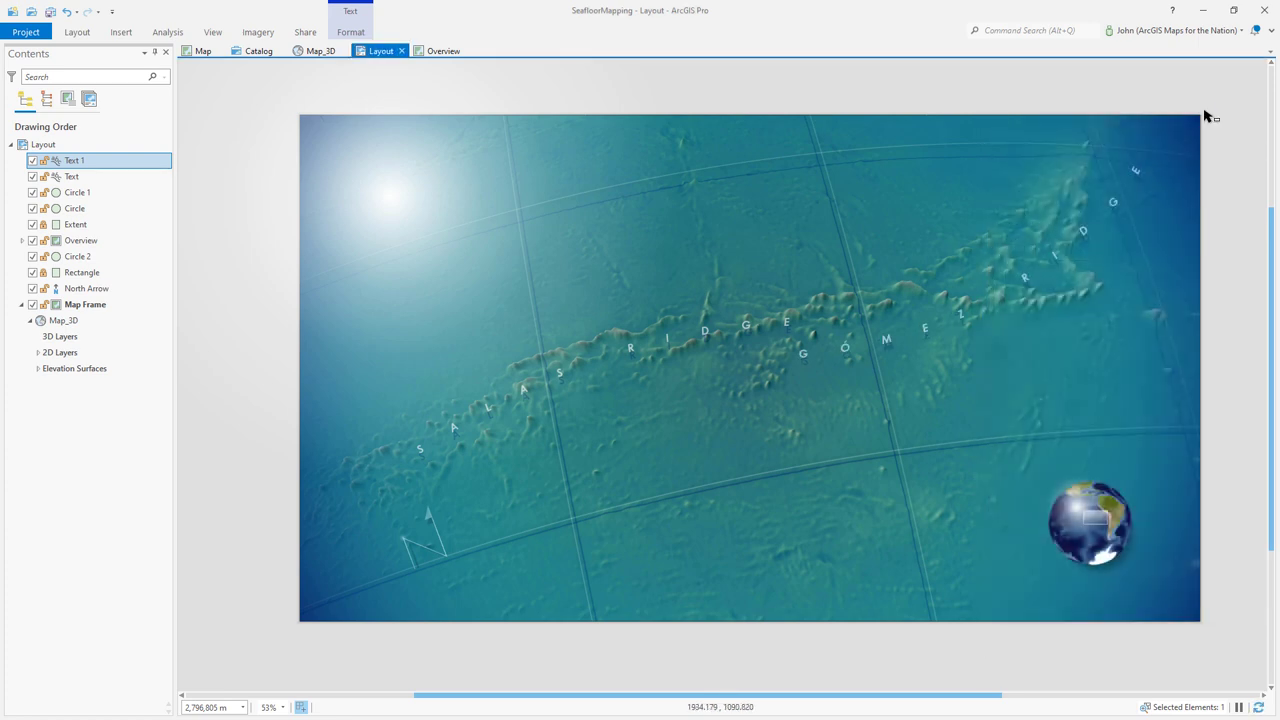
click(1003, 92)
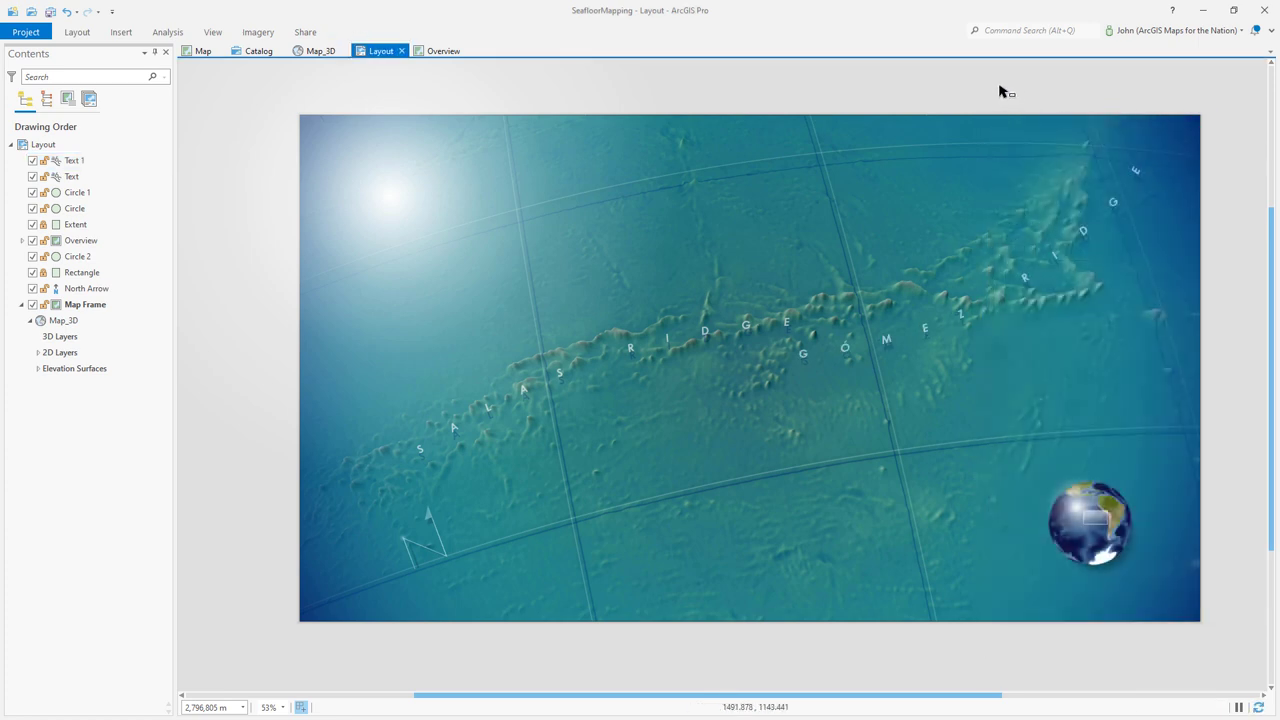